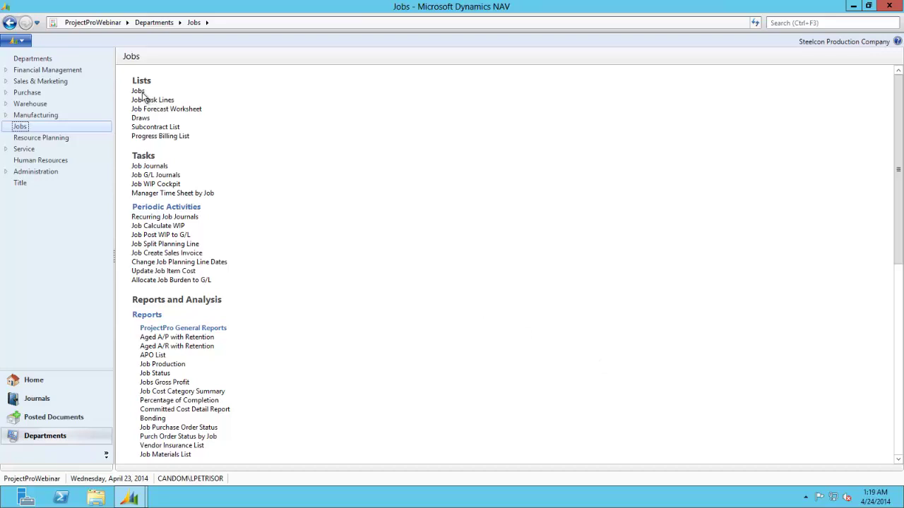
Open the job card for 360BOXSHOP from the Jobs list and maximize its window.
{"action": "left_click", "coordinate": [141, 92]}
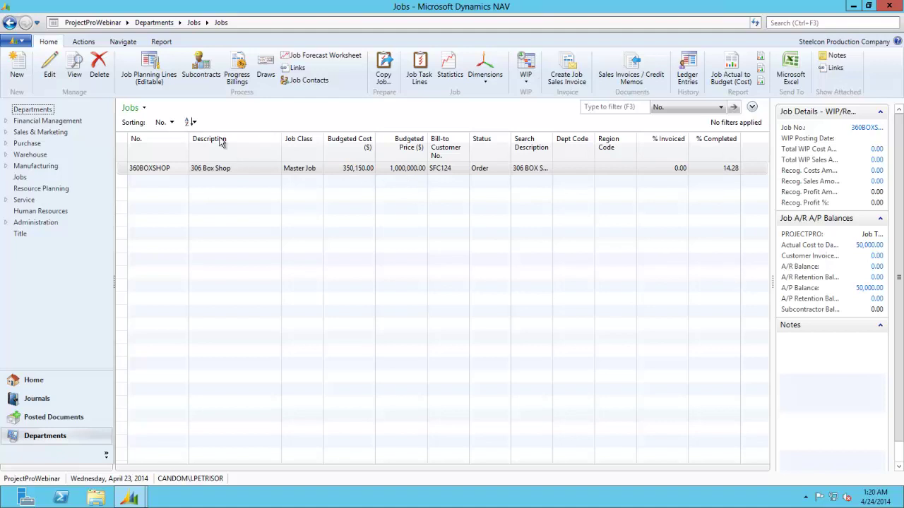
{"action": "left_click", "coordinate": [218, 173]}
{"action": "double_click", "coordinate": [218, 173]}
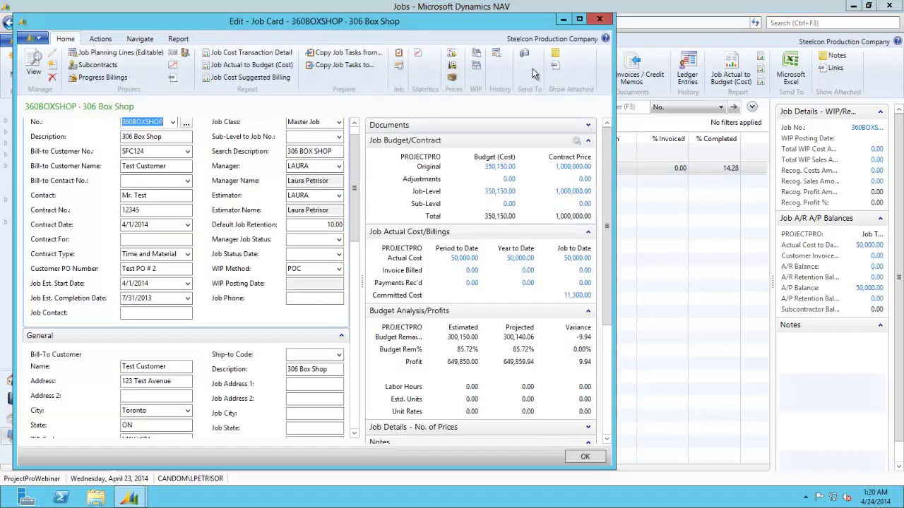
{"action": "left_click", "coordinate": [580, 20]}
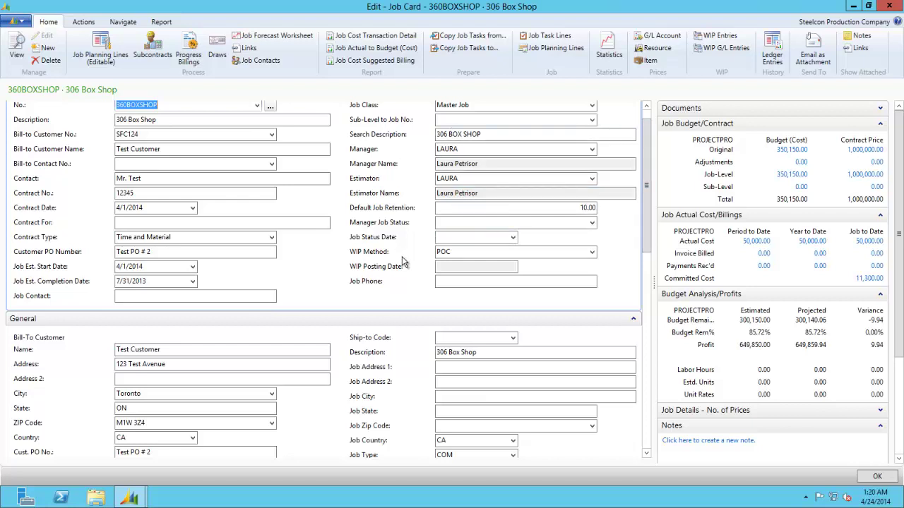
Review the fields in the Job Info, General and Constants/Manager sections of the job card.
{"action": "left_click_drag", "start_coordinate": [649, 135], "coordinate": [649, 184]}
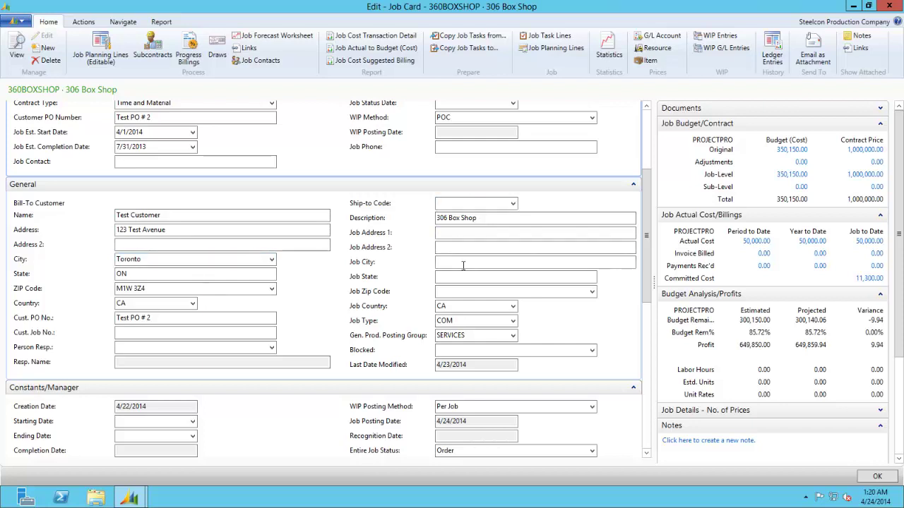
{"action": "left_click_drag", "start_coordinate": [648, 194], "coordinate": [647, 216]}
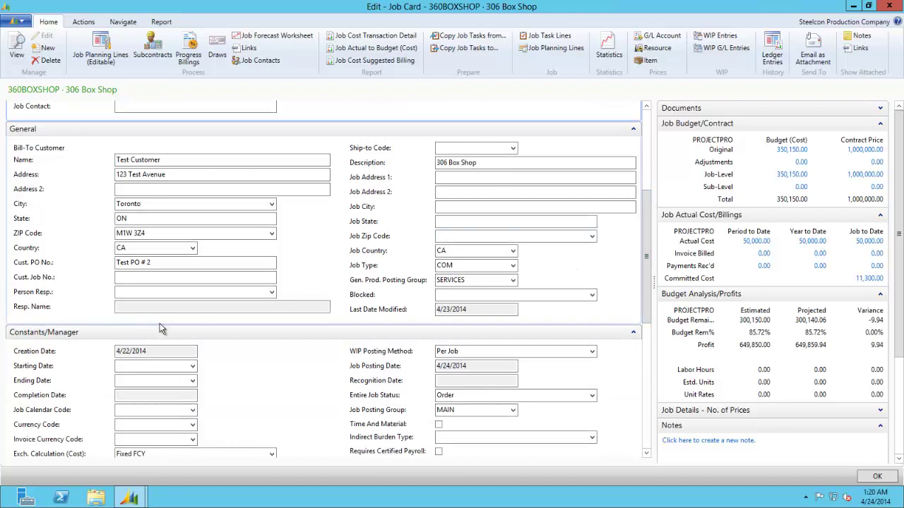
{"action": "left_click_drag", "start_coordinate": [648, 252], "coordinate": [648, 305]}
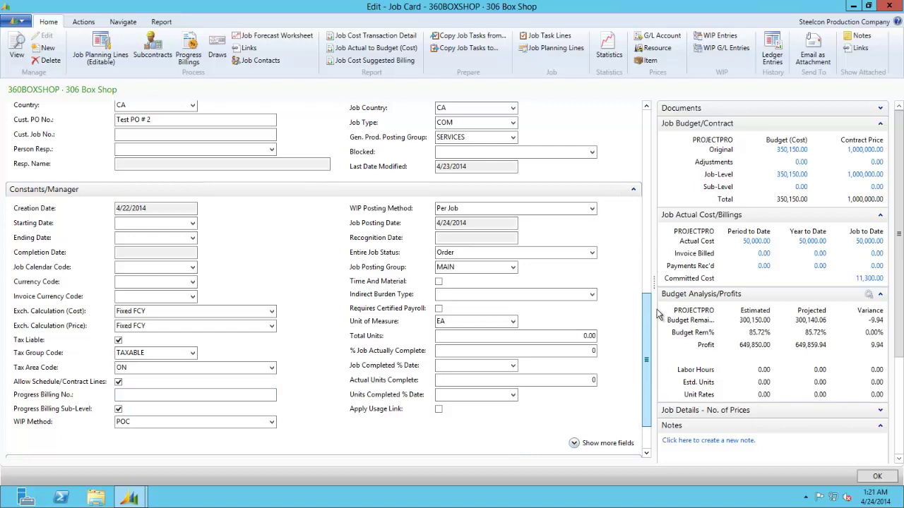
{"action": "scroll", "coordinate": [431, 392], "scroll_direction": "down", "scroll_amount": 3}
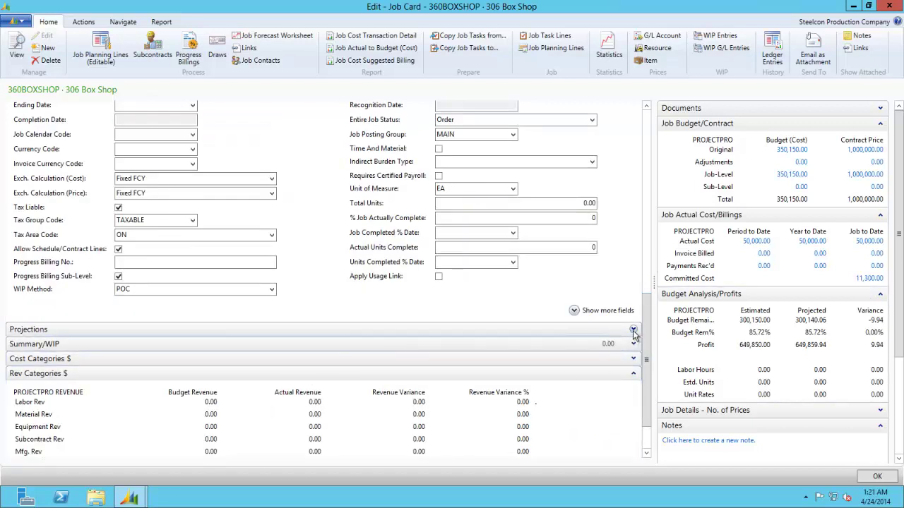
Review the job's Projections figures, and collapse the Projections and Rev Categories $ sections.
{"action": "left_click", "coordinate": [565, 330]}
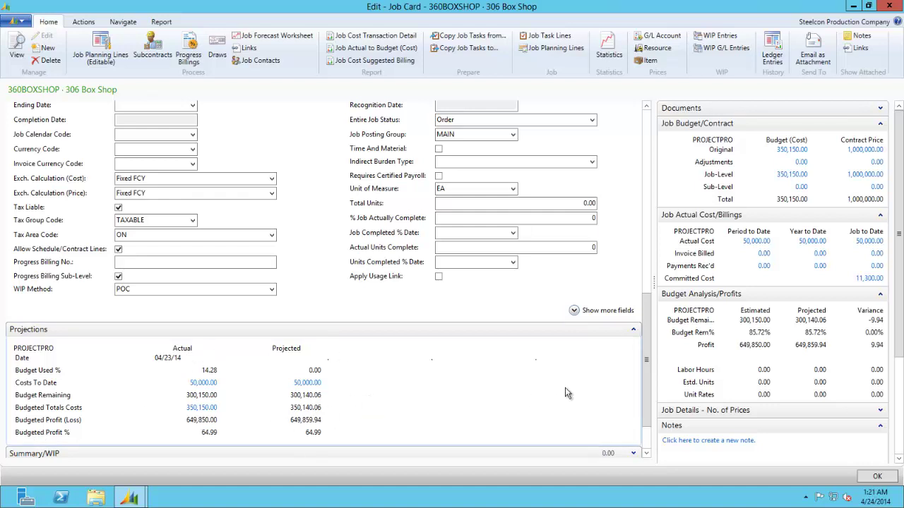
{"action": "left_click", "coordinate": [634, 330]}
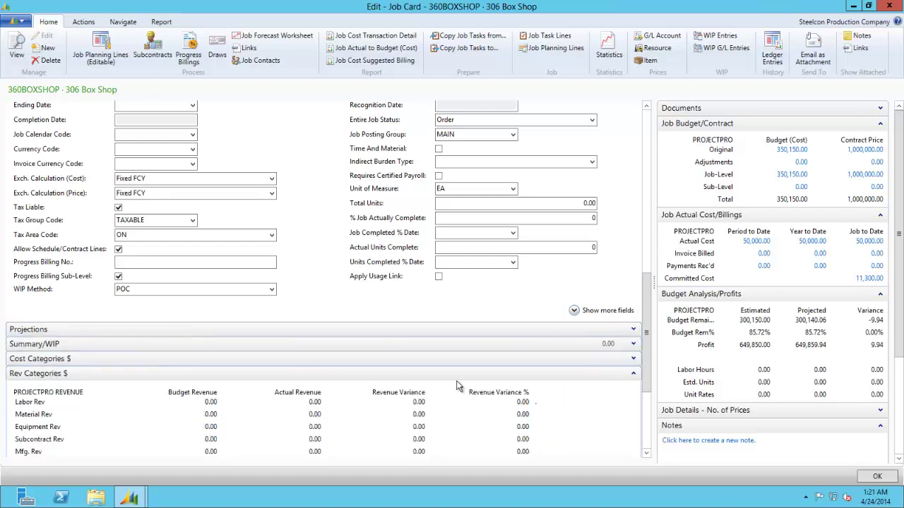
{"action": "left_click", "coordinate": [633, 374]}
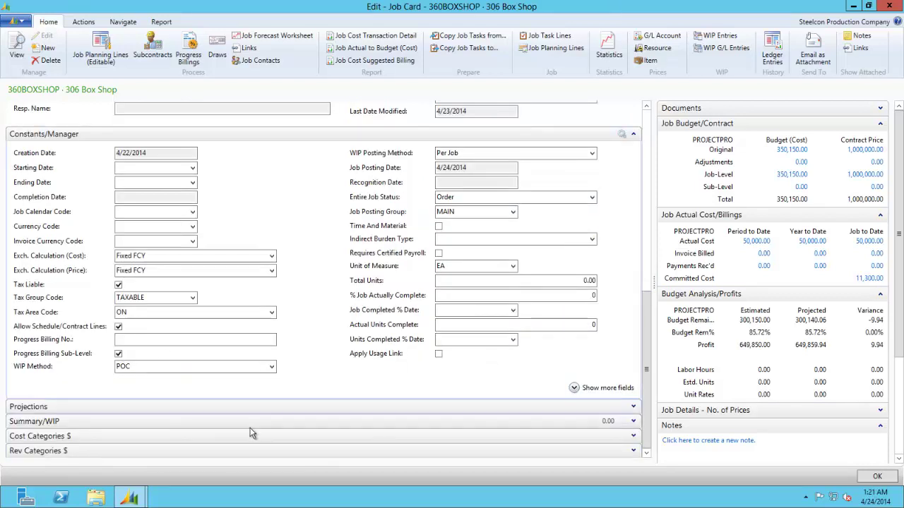
Examine the job's cost and revenue breakdowns under Cost Categories $ and Rev Categories $.
{"action": "left_click", "coordinate": [634, 437]}
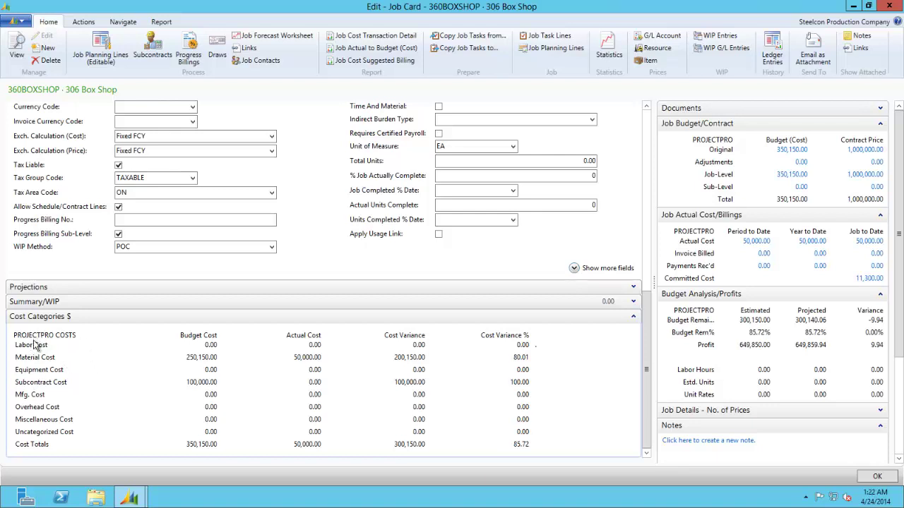
{"action": "left_click", "coordinate": [633, 316]}
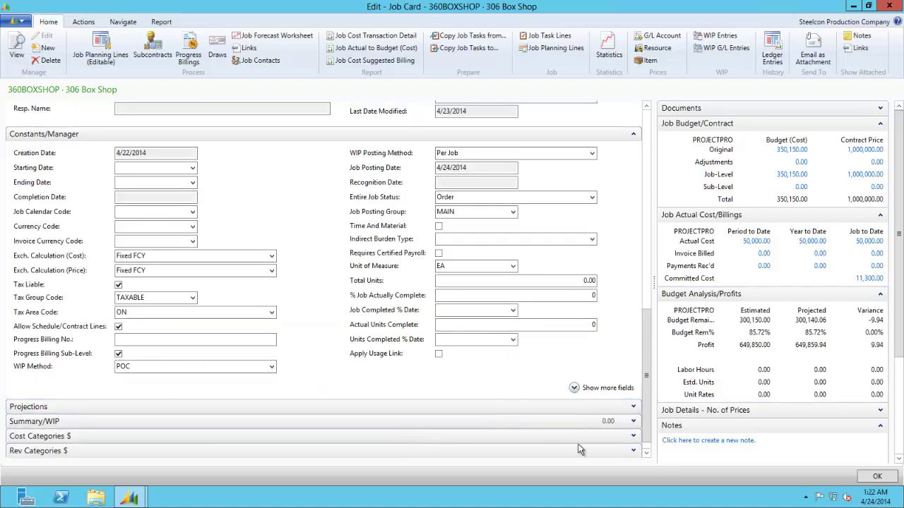
{"action": "left_click", "coordinate": [633, 452]}
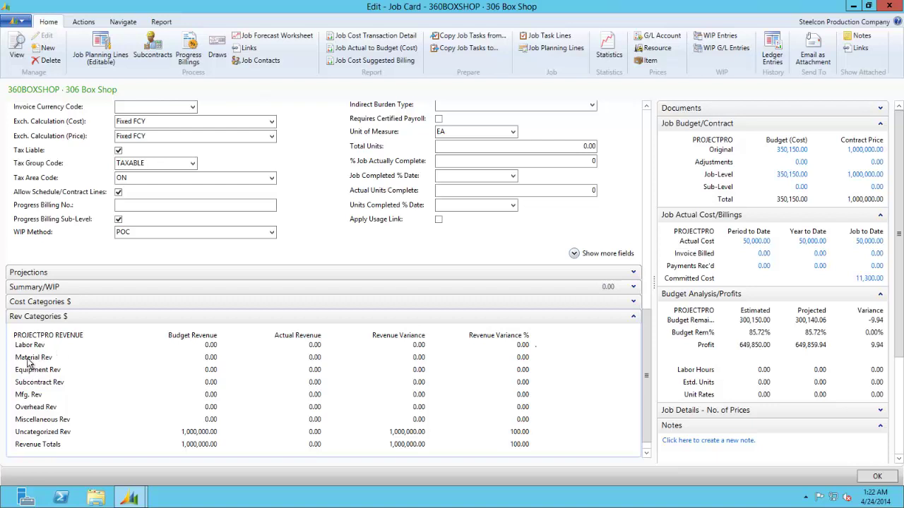
{"action": "scroll", "coordinate": [645, 339], "scroll_direction": "up", "scroll_amount": 3}
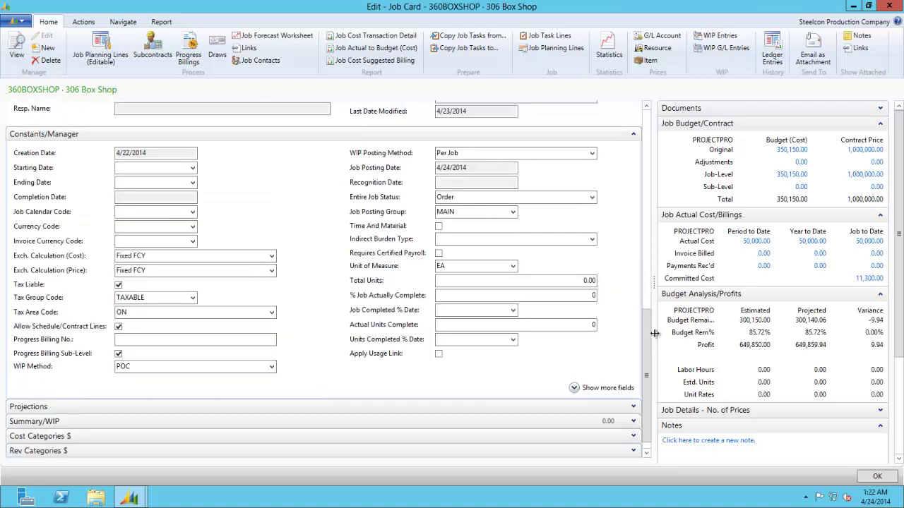
{"action": "left_click_drag", "start_coordinate": [648, 342], "coordinate": [648, 162]}
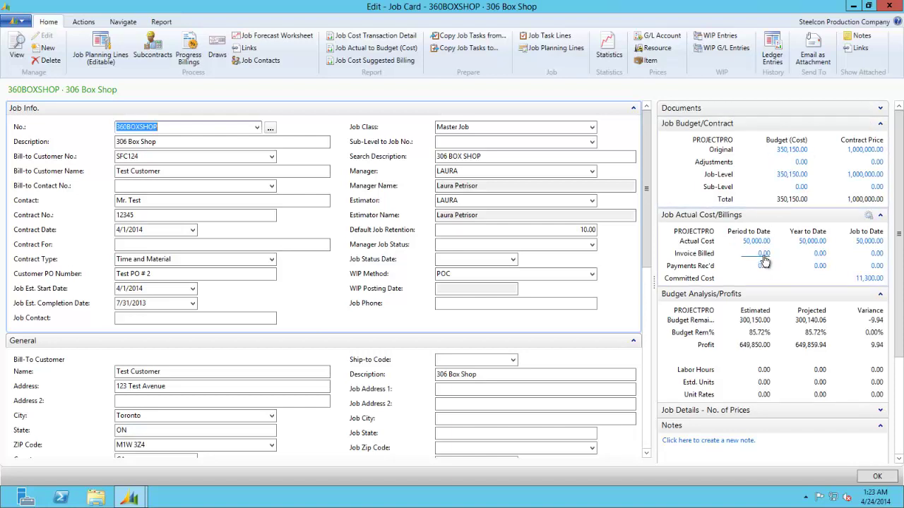
View the lines behind the job's Committed Cost figure, and browse the reports and actions available for the job.
{"action": "left_click", "coordinate": [869, 279]}
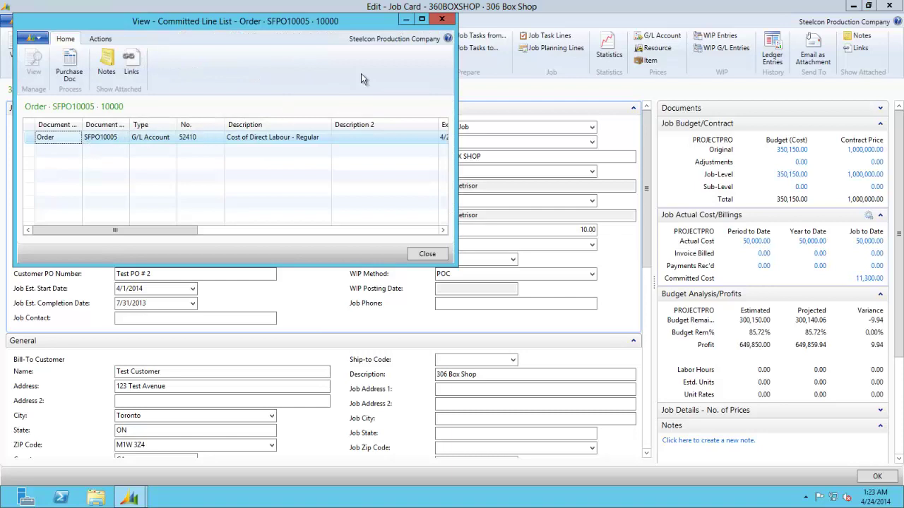
{"action": "left_click", "coordinate": [440, 19]}
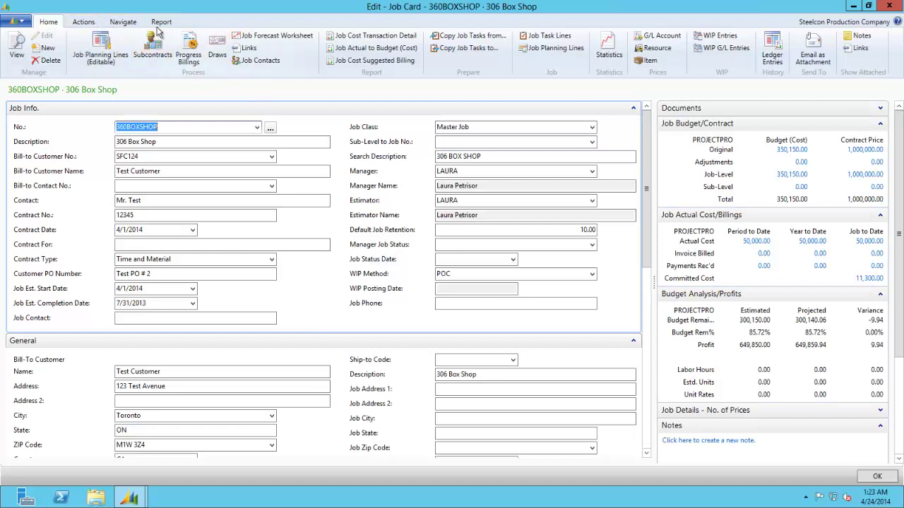
{"action": "left_click", "coordinate": [161, 23]}
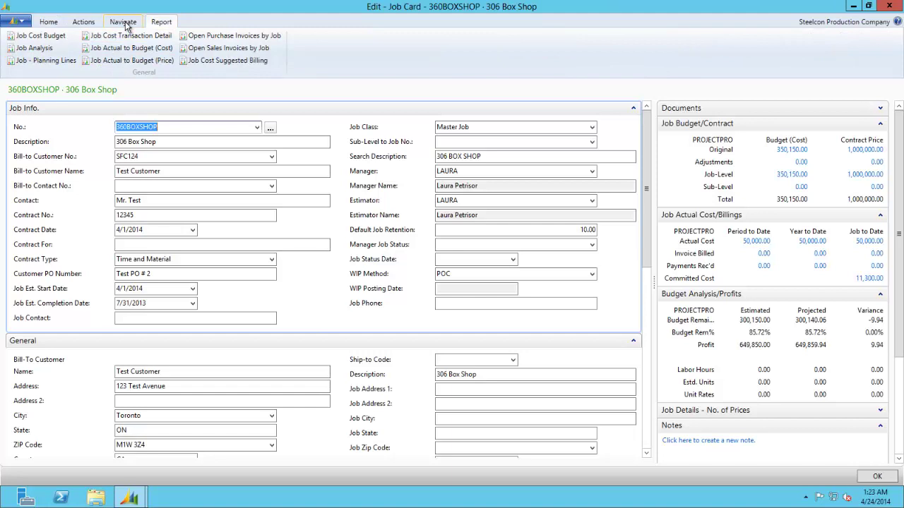
{"action": "left_click", "coordinate": [83, 23]}
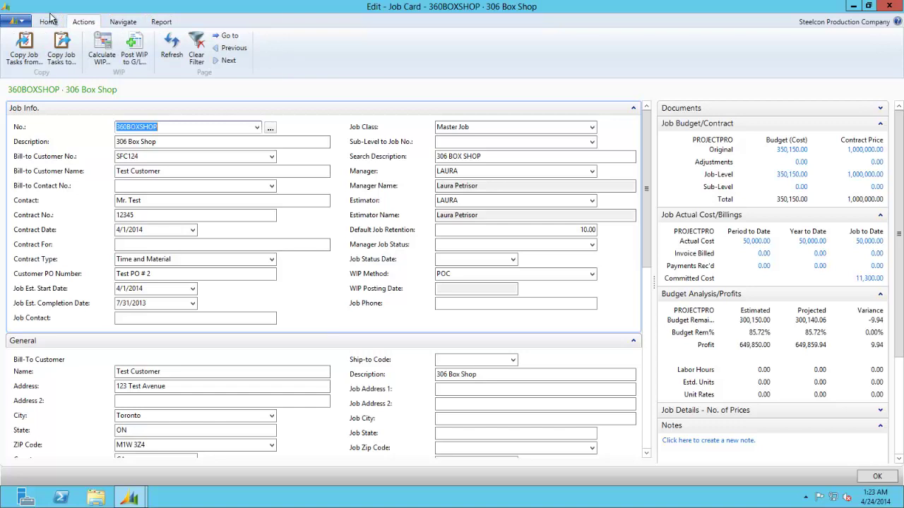
{"action": "left_click", "coordinate": [48, 22]}
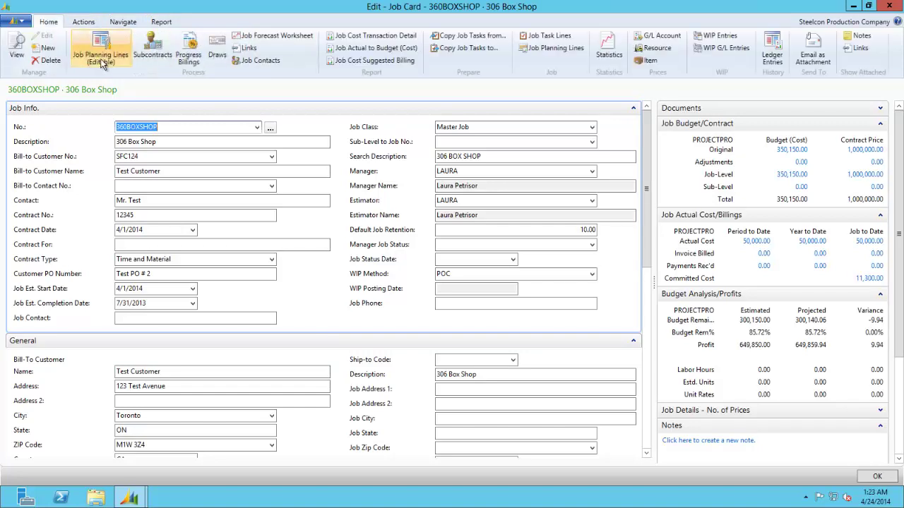
Review the scheduled cost lines and the contract price line in the job's editable planning lines.
{"action": "left_click", "coordinate": [105, 53]}
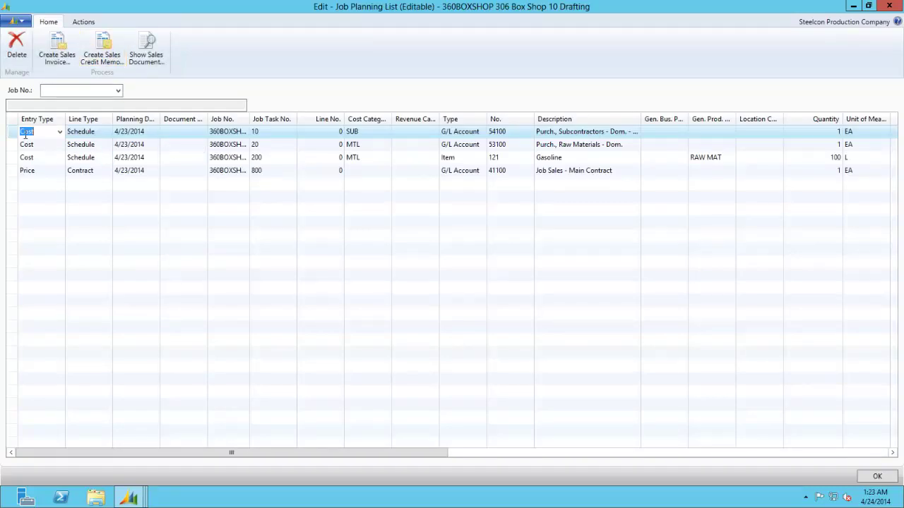
{"action": "left_click_drag", "start_coordinate": [14, 135], "coordinate": [16, 157]}
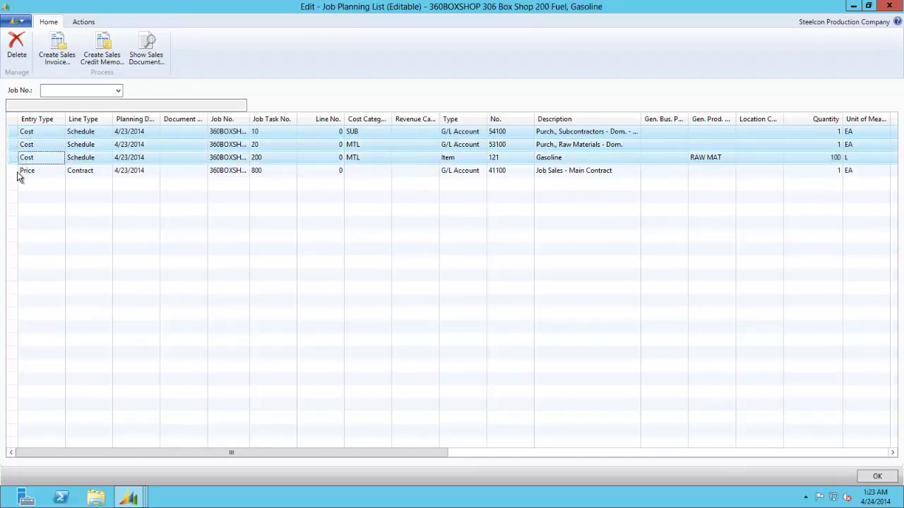
{"action": "left_click", "coordinate": [20, 173]}
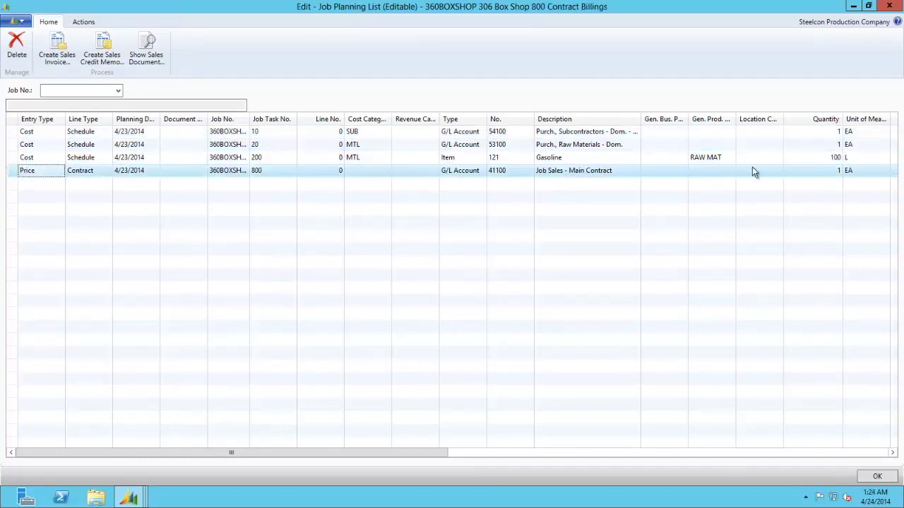
{"action": "left_click", "coordinate": [889, 7]}
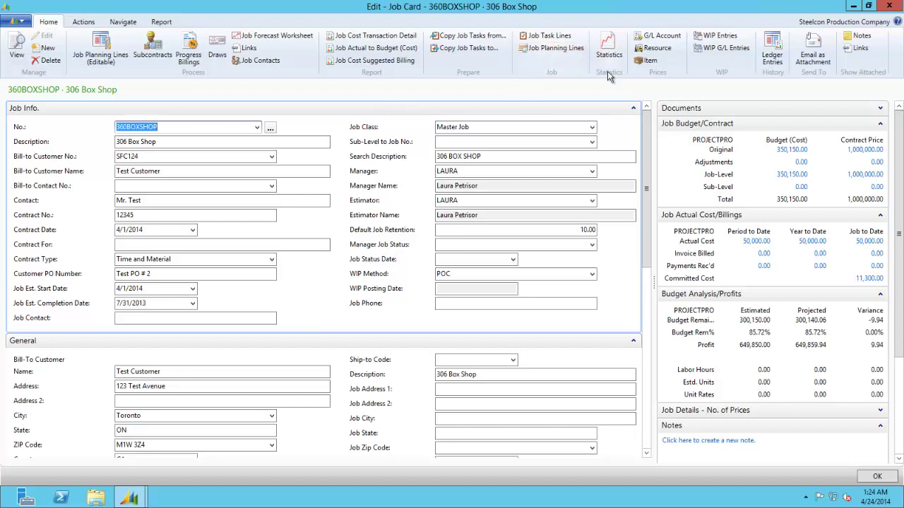
View the job's statistics for price, cost and profit.
{"action": "left_click", "coordinate": [608, 50]}
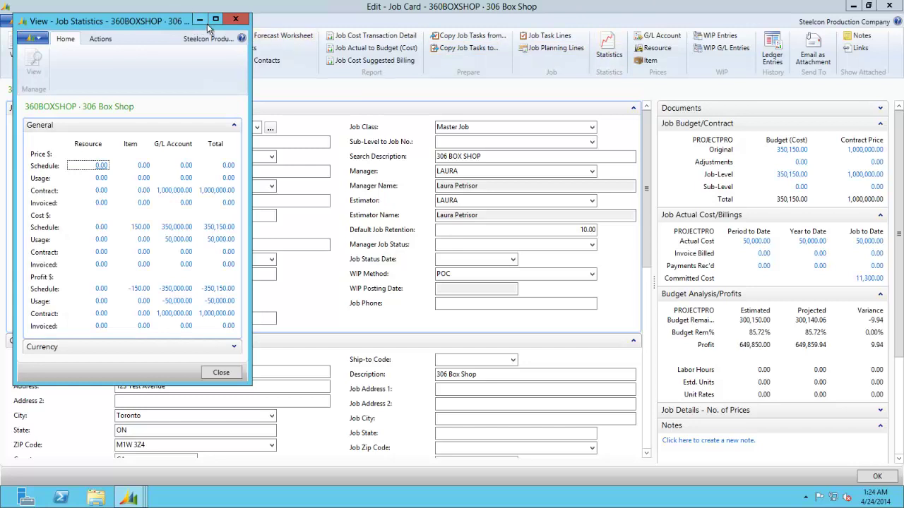
{"action": "left_click", "coordinate": [236, 20]}
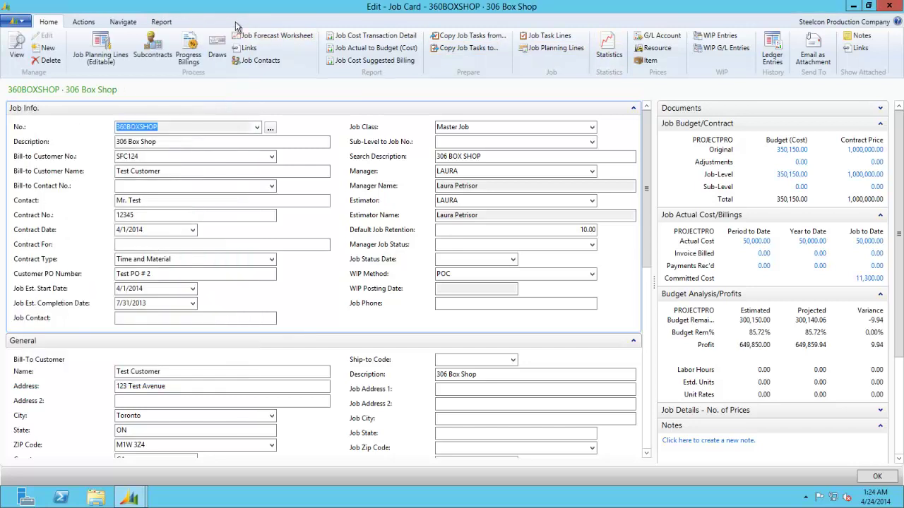
{"action": "left_click", "coordinate": [17, 23]}
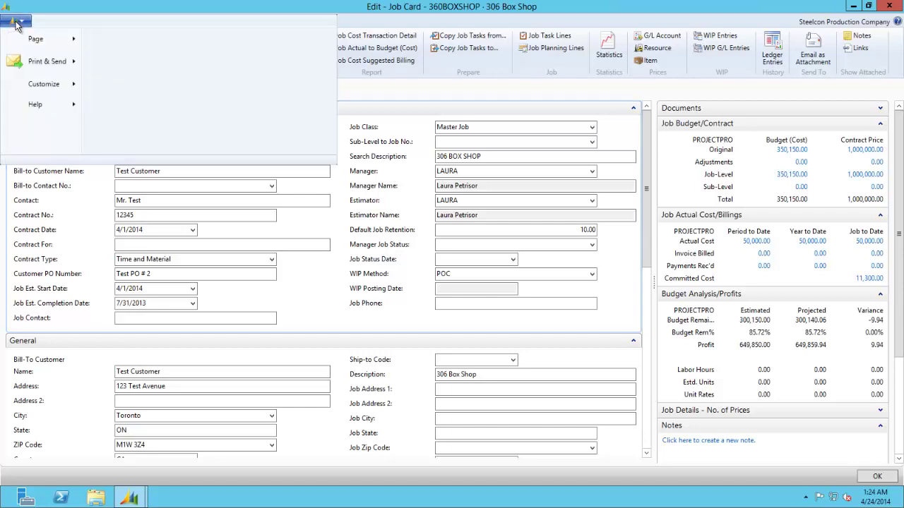
{"action": "left_click", "coordinate": [84, 12]}
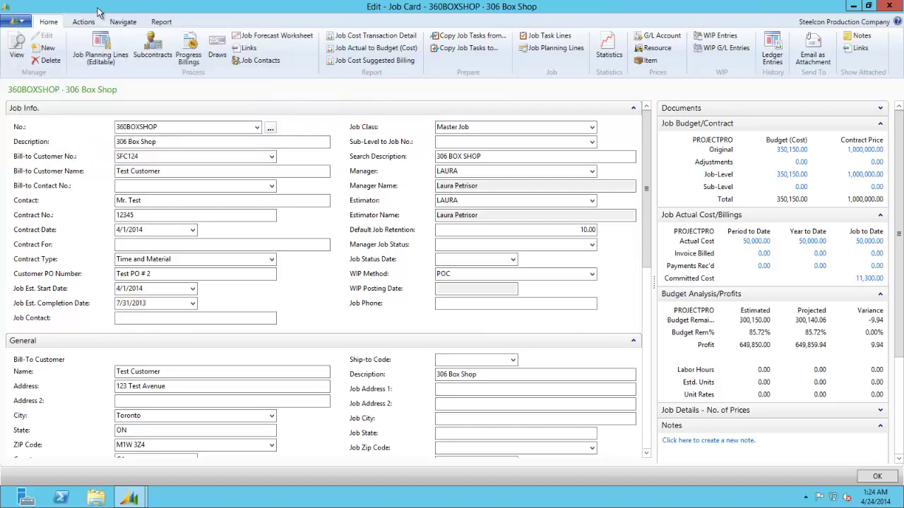
{"action": "left_click", "coordinate": [853, 6]}
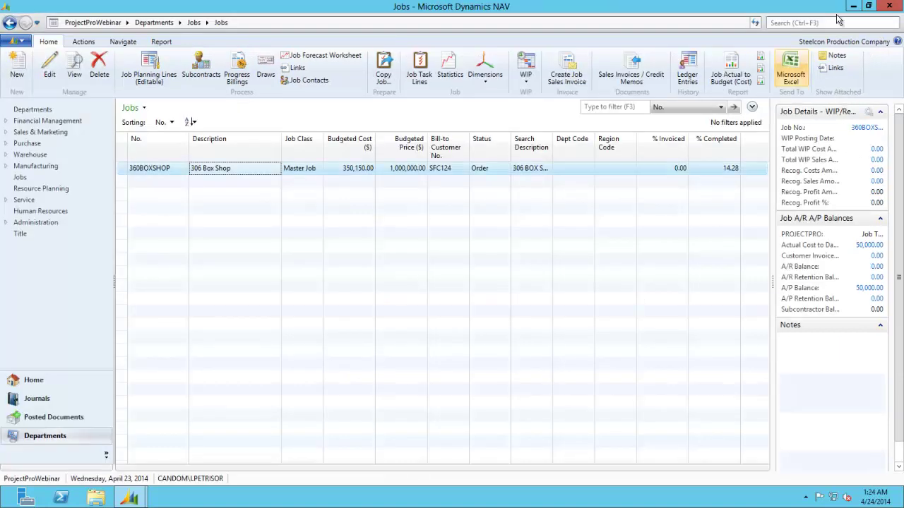
{"action": "left_click", "coordinate": [853, 7]}
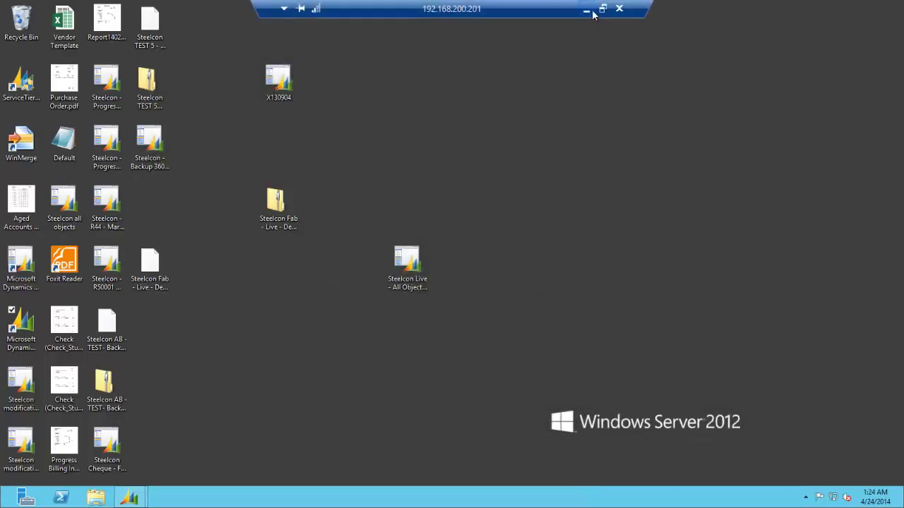
{"action": "left_click", "coordinate": [585, 10]}
{"action": "left_click", "coordinate": [494, 497]}
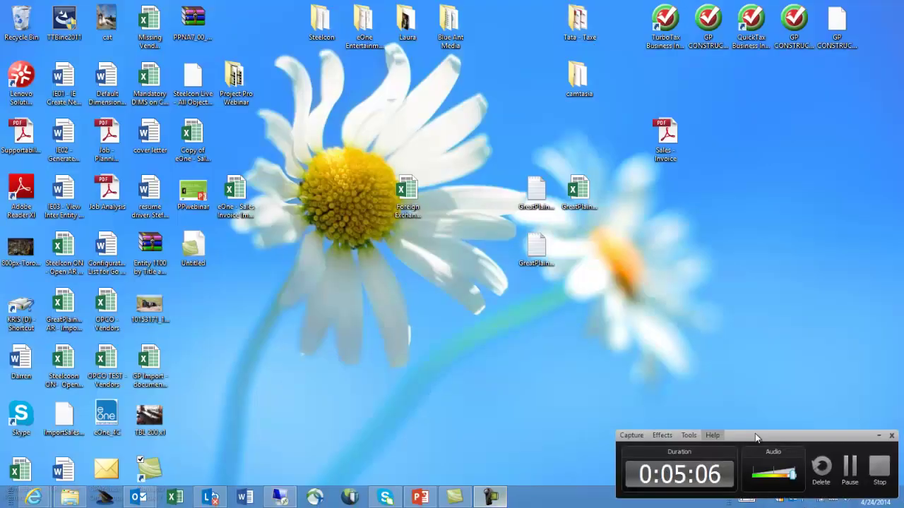
{"action": "left_click", "coordinate": [877, 468]}
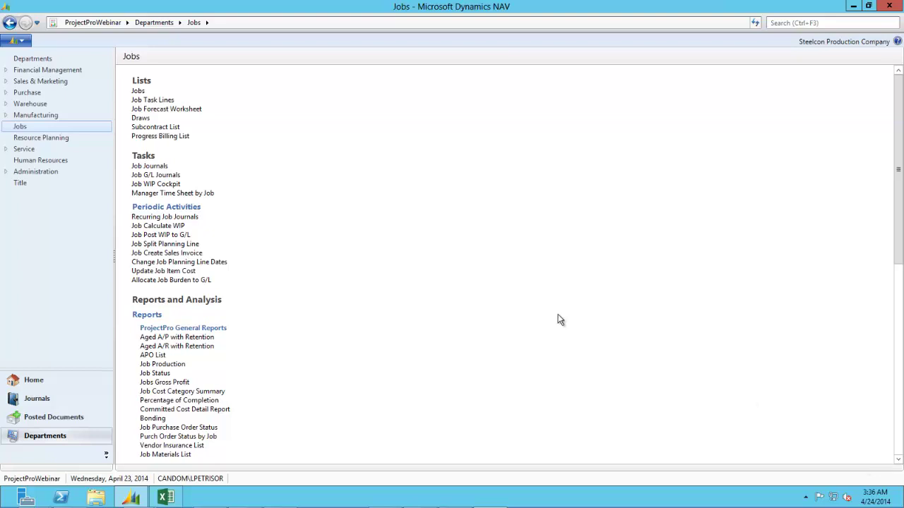
View the Job Forecast Worksheet and the Subcontract List of the Jobs department.
{"action": "left_click", "coordinate": [197, 111]}
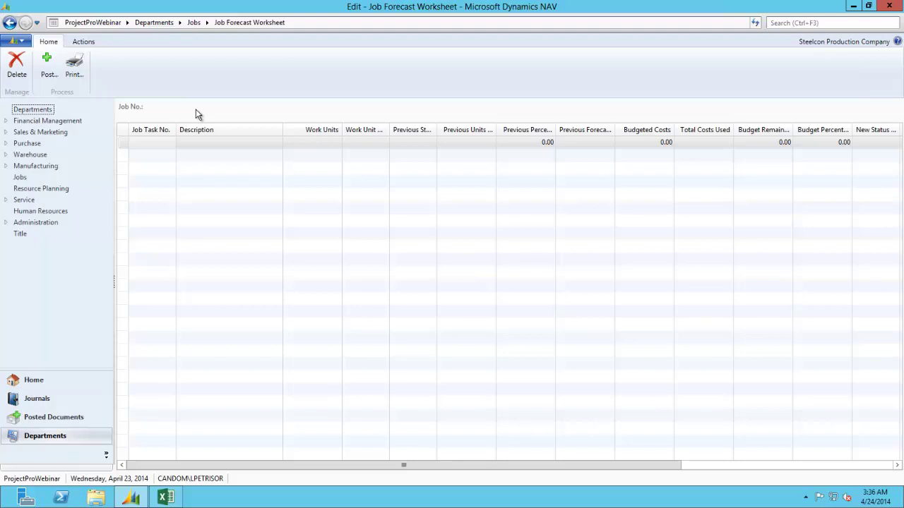
{"action": "left_click", "coordinate": [195, 24]}
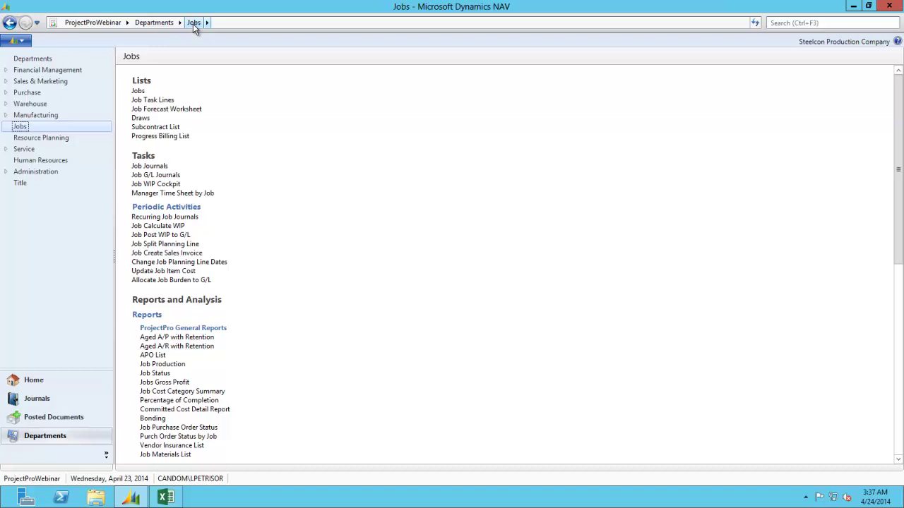
{"action": "left_click", "coordinate": [171, 127]}
{"action": "left_click", "coordinate": [187, 122]}
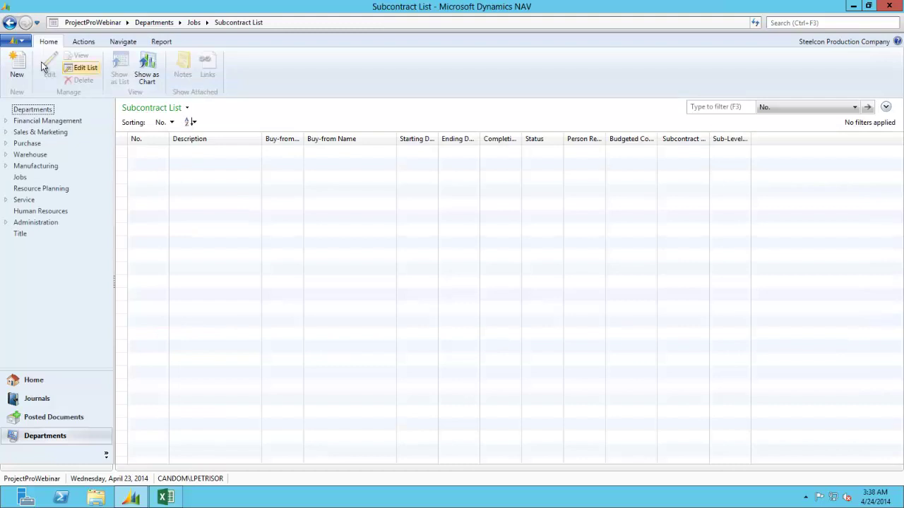
Return to the overview page of the Jobs department.
{"action": "left_click", "coordinate": [198, 23]}
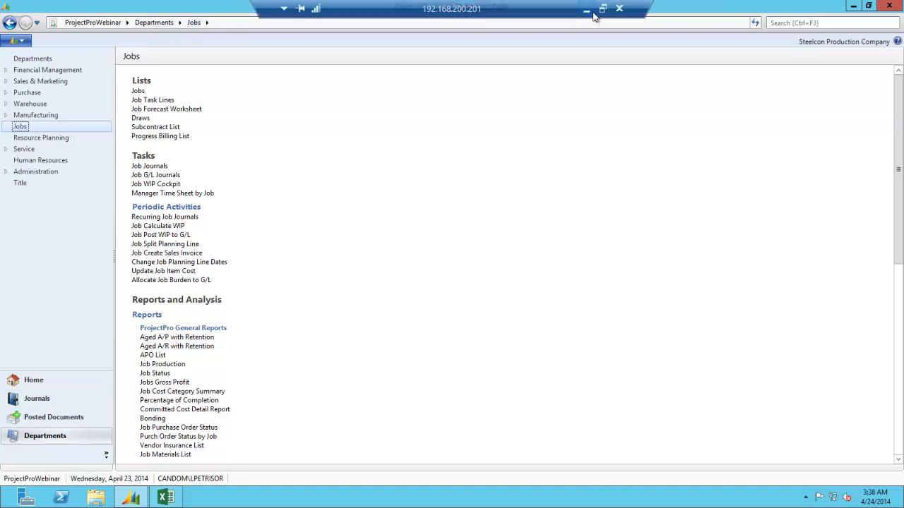
{"action": "left_click", "coordinate": [586, 10]}
{"action": "left_click", "coordinate": [490, 497]}
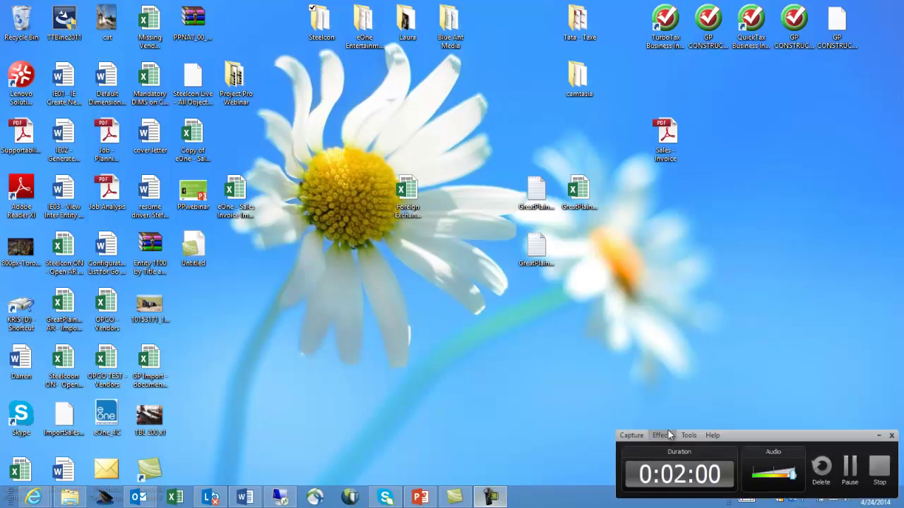
{"action": "left_click", "coordinate": [879, 466]}
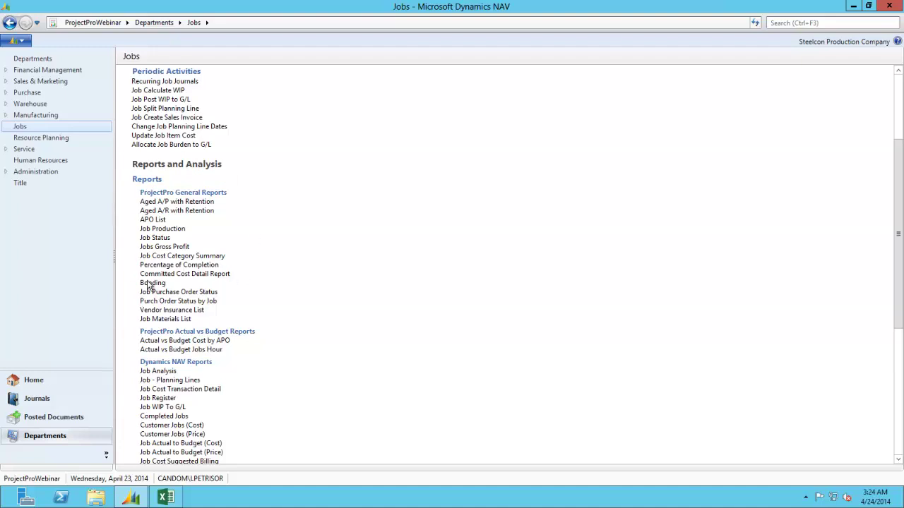
Open the Aged A/R with Retention report and review its aging, Include Retention and Print to Excel options.
{"action": "left_click", "coordinate": [188, 211]}
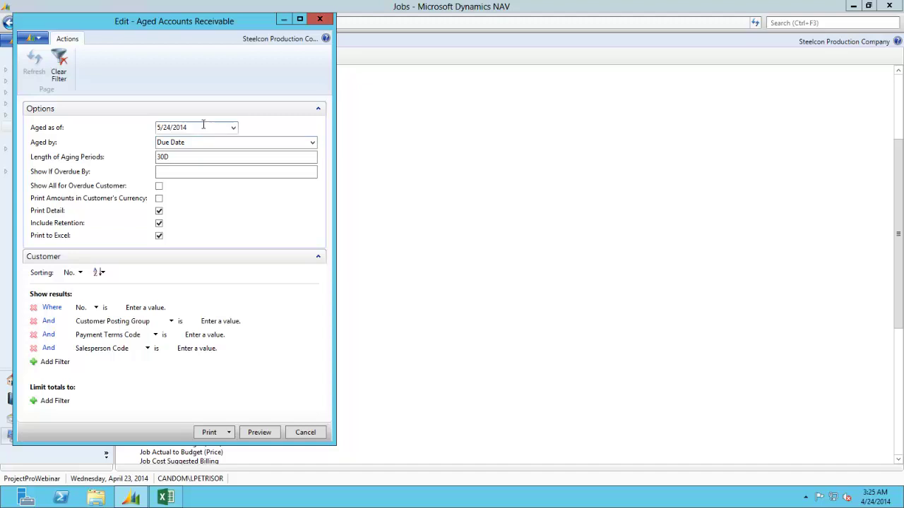
{"action": "left_click", "coordinate": [164, 170]}
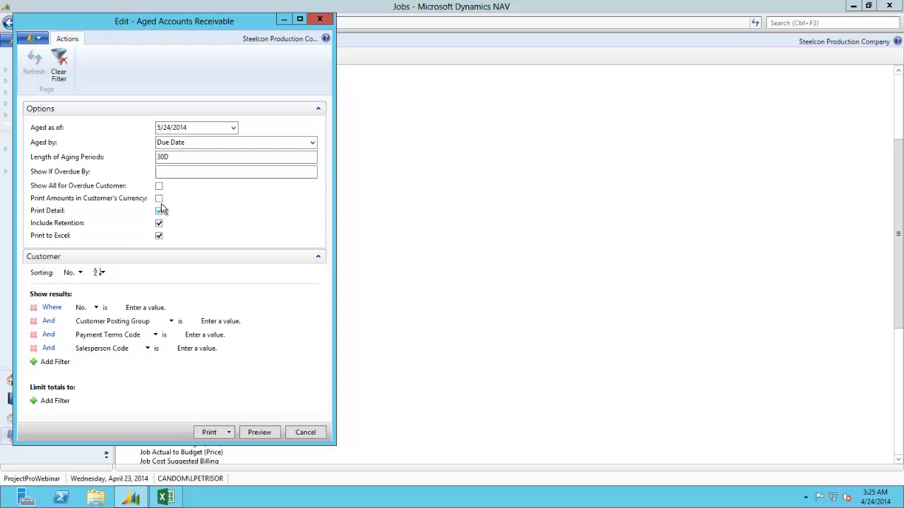
{"action": "left_click", "coordinate": [159, 223]}
{"action": "left_click", "coordinate": [159, 236]}
{"action": "left_click", "coordinate": [160, 236]}
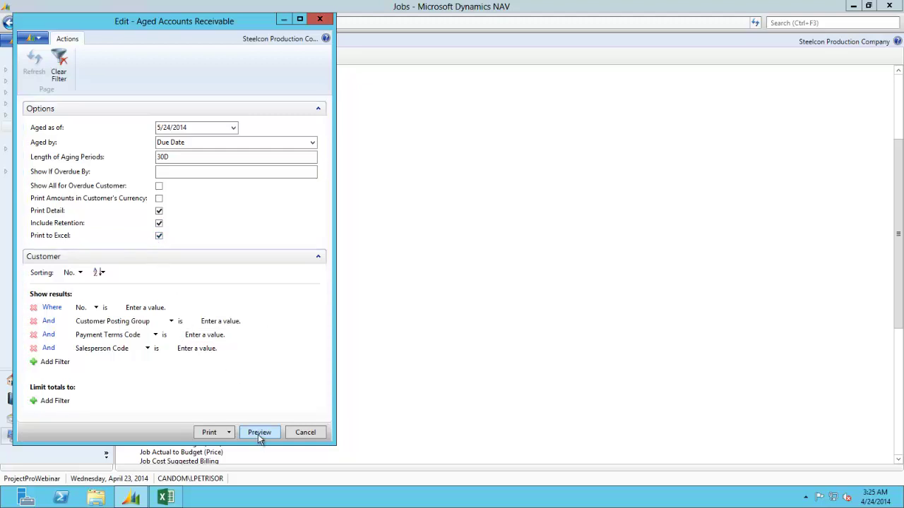
Examine the Retention and Balance Due columns of the aged receivables report in Excel, and close the report's request window.
{"action": "left_click", "coordinate": [177, 496]}
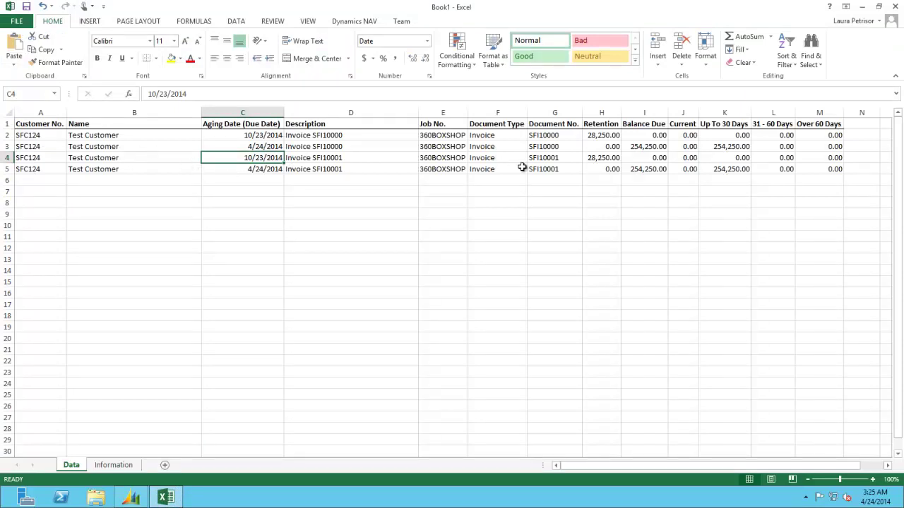
{"action": "left_click", "coordinate": [602, 112]}
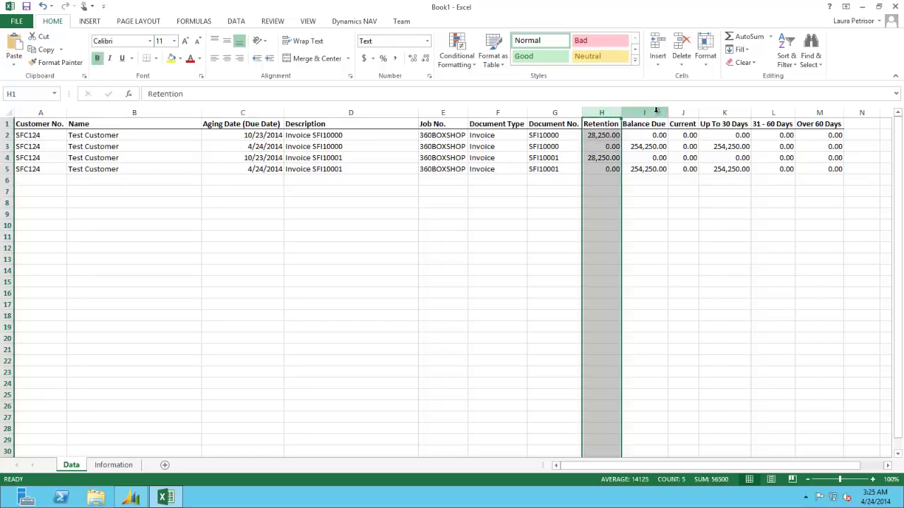
{"action": "left_click", "coordinate": [656, 112]}
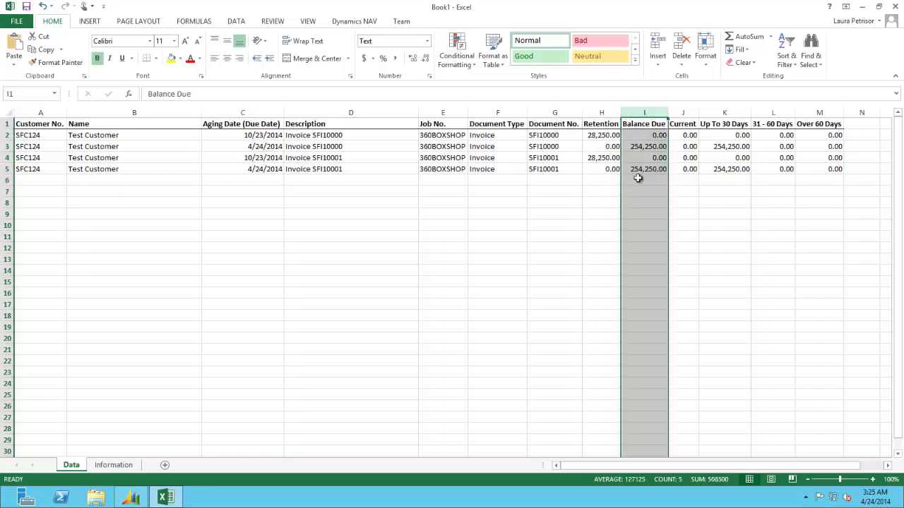
{"action": "left_click", "coordinate": [862, 7]}
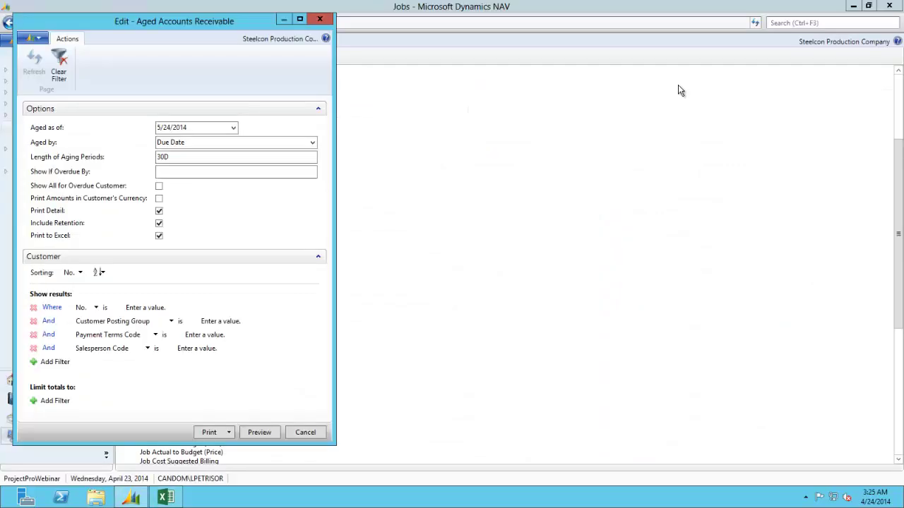
{"action": "left_click", "coordinate": [320, 19]}
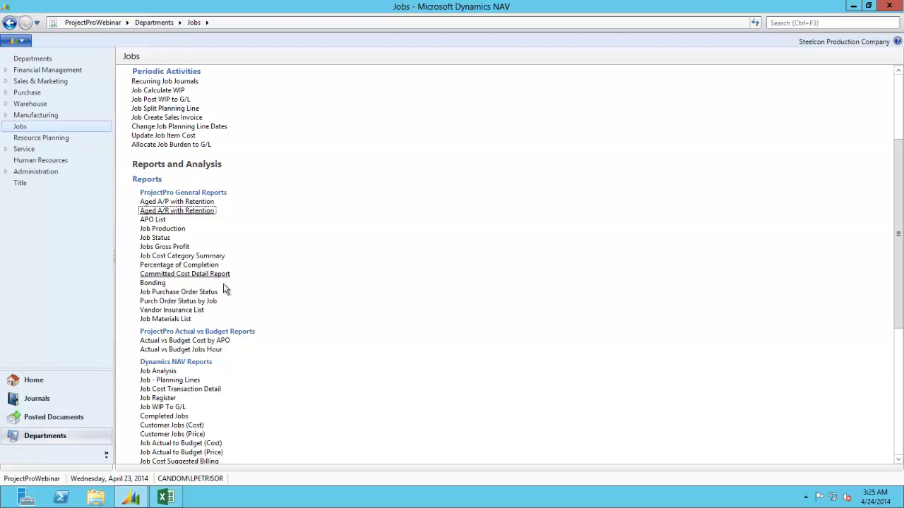
Preview the Actual vs Budget Cost by APO report for job 360BOXSHOP and close it after reviewing.
{"action": "left_click", "coordinate": [219, 341]}
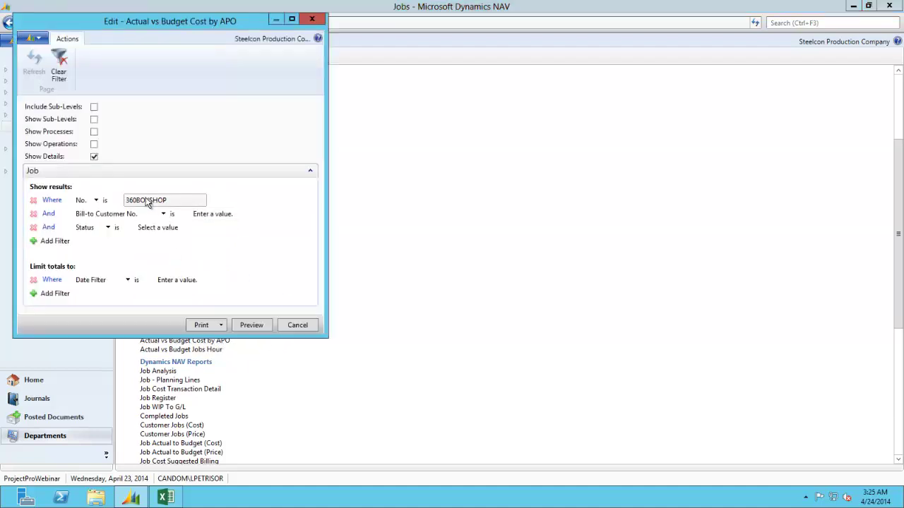
{"action": "left_click", "coordinate": [249, 325]}
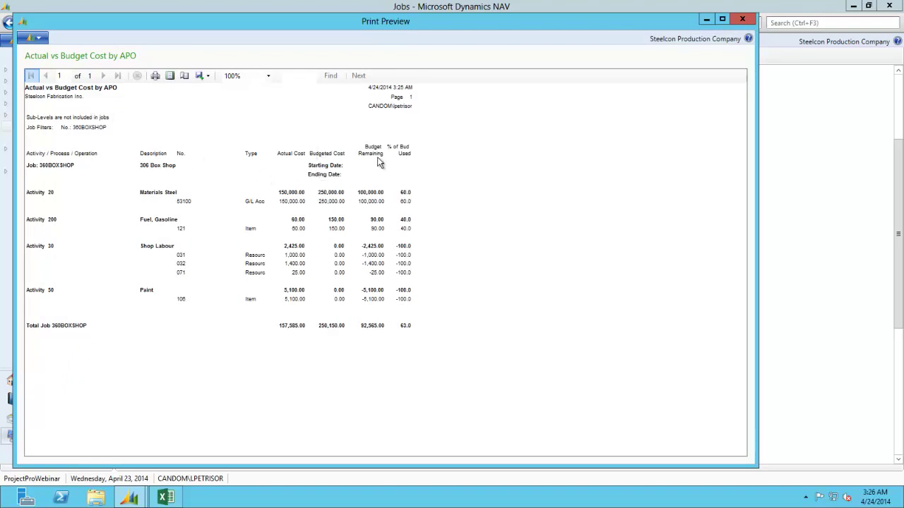
{"action": "left_click", "coordinate": [743, 20]}
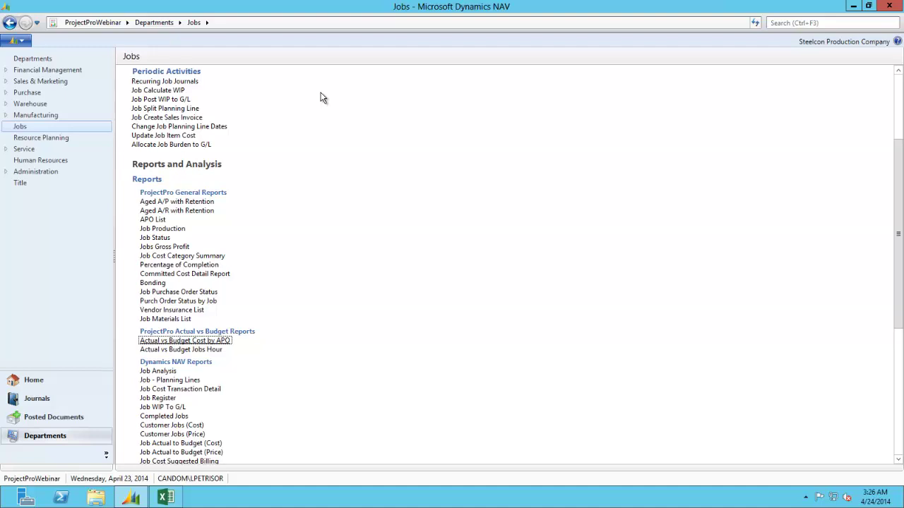
{"action": "mouse_move", "coordinate": [531, 6]}
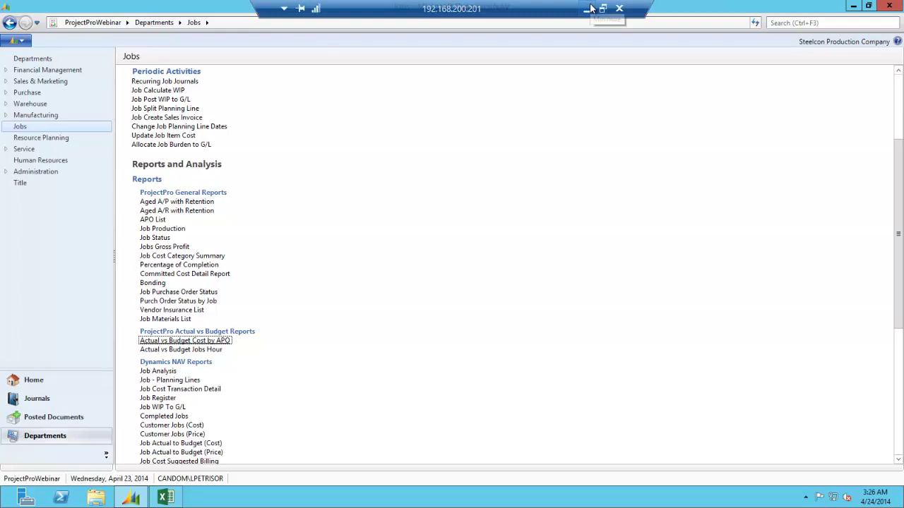
{"action": "left_click", "coordinate": [591, 9]}
{"action": "left_click", "coordinate": [490, 498]}
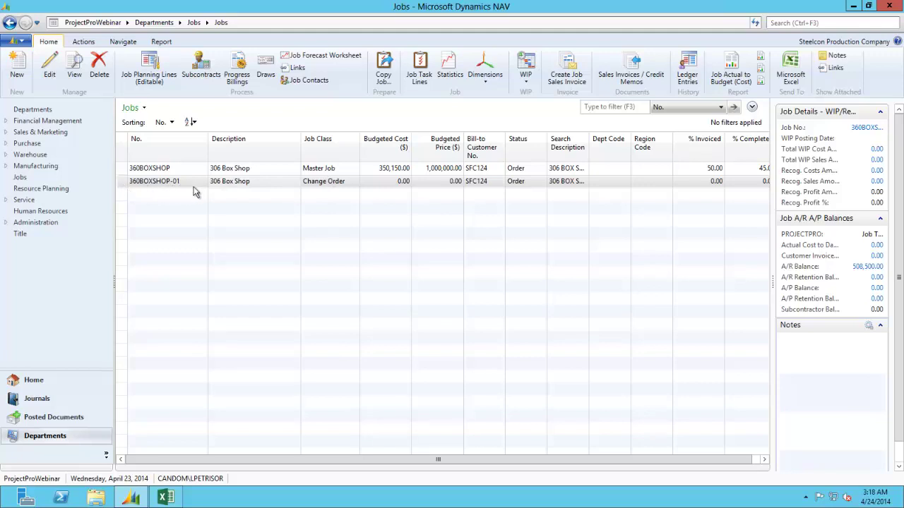
Compare the job classes in the job list, and check the Sub-Level to Job No. on change order 360BOXSHOP-01's card.
{"action": "left_click", "coordinate": [336, 169]}
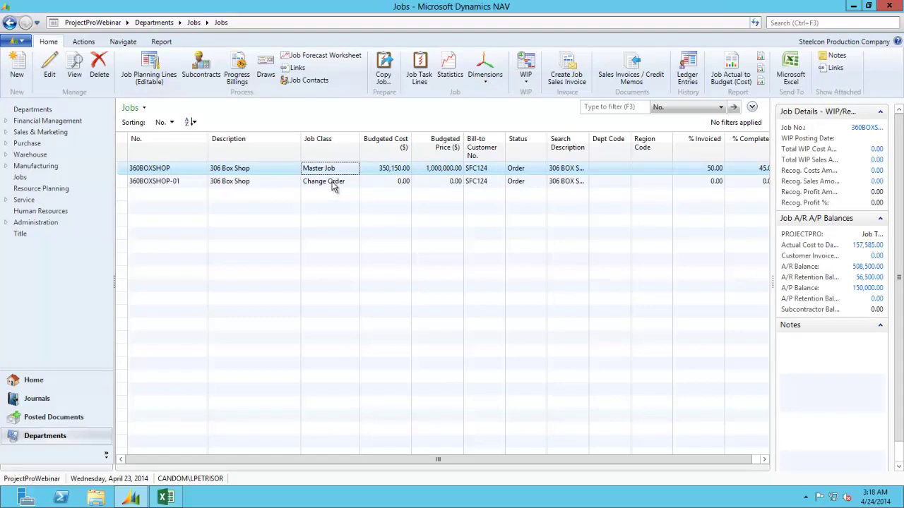
{"action": "left_click", "coordinate": [334, 185]}
{"action": "double_click", "coordinate": [318, 183]}
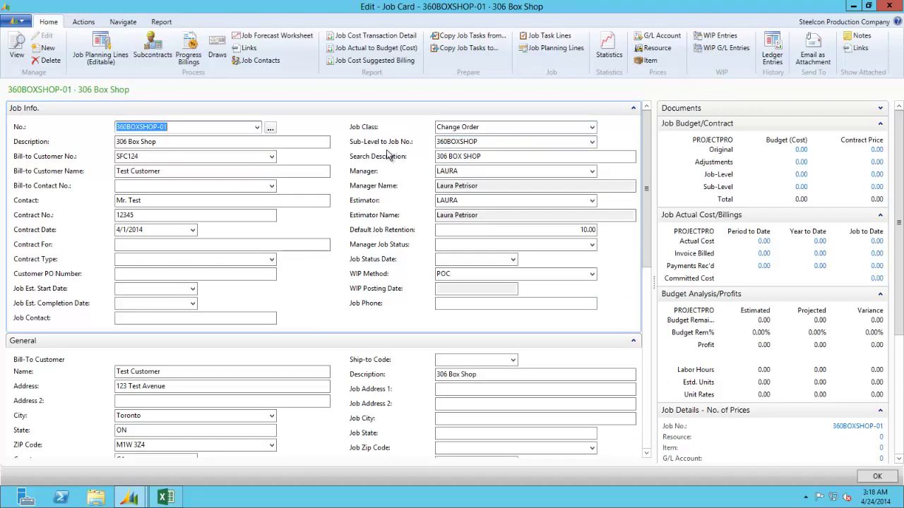
{"action": "left_click", "coordinate": [452, 142]}
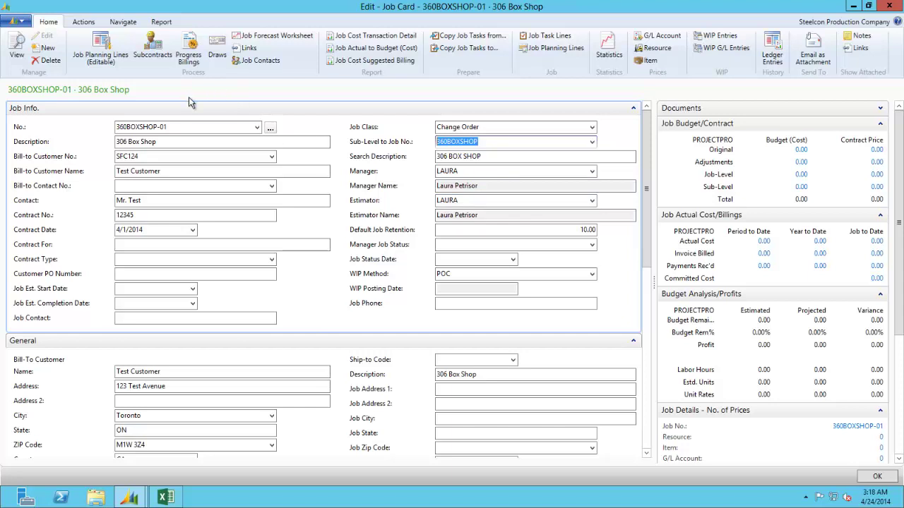
View the entry type and line type in the change order's editable planning lines, and close the lines and the job card.
{"action": "left_click", "coordinate": [101, 51]}
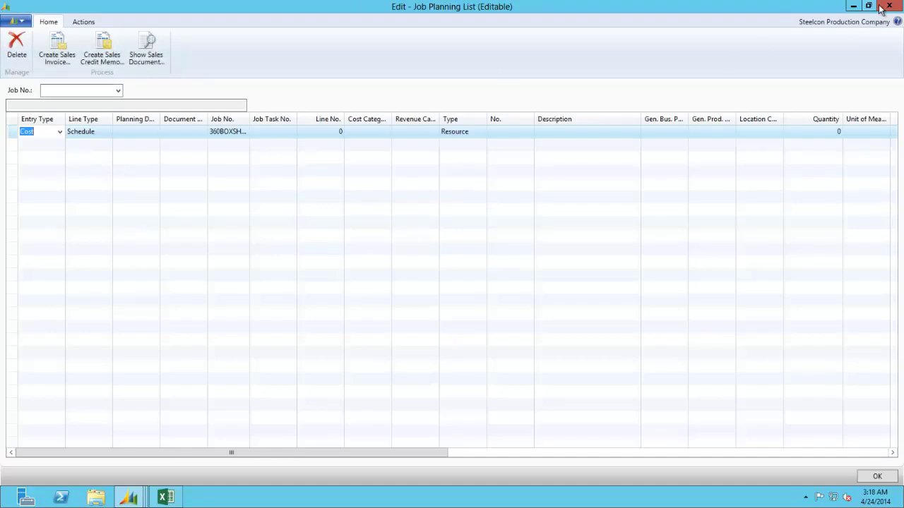
{"action": "left_click", "coordinate": [887, 6]}
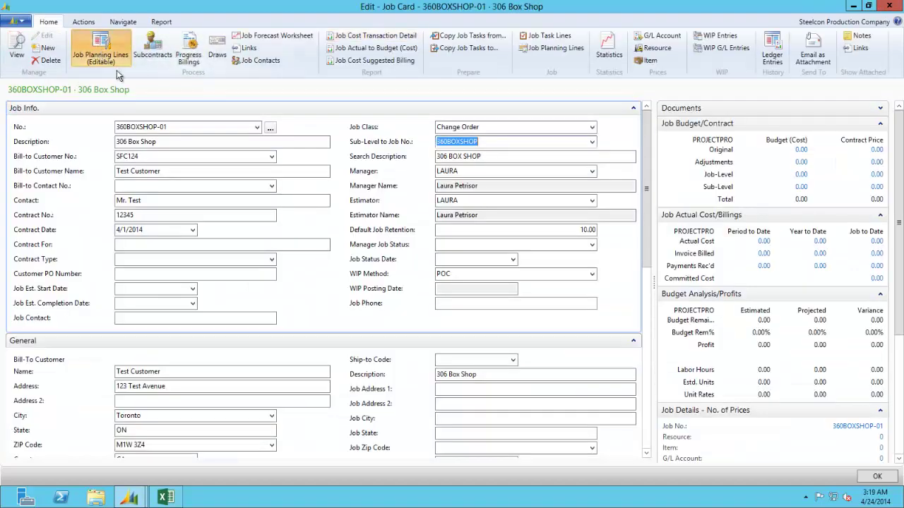
{"action": "left_click", "coordinate": [113, 63]}
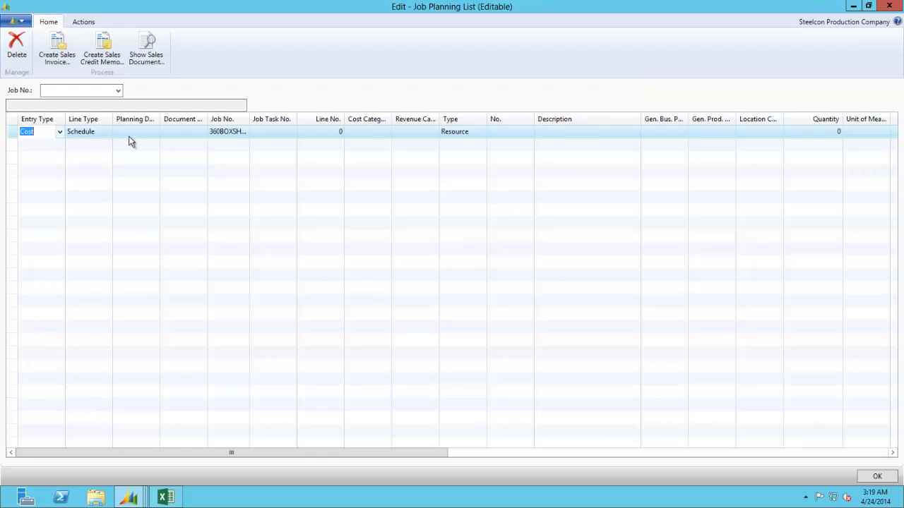
{"action": "left_click", "coordinate": [136, 133]}
{"action": "left_click", "coordinate": [85, 133]}
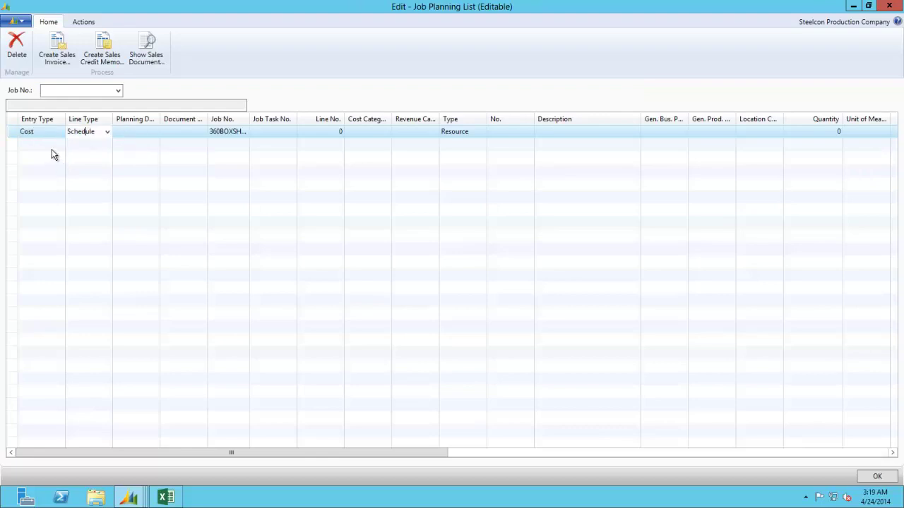
{"action": "key", "text": "shift+Tab"}
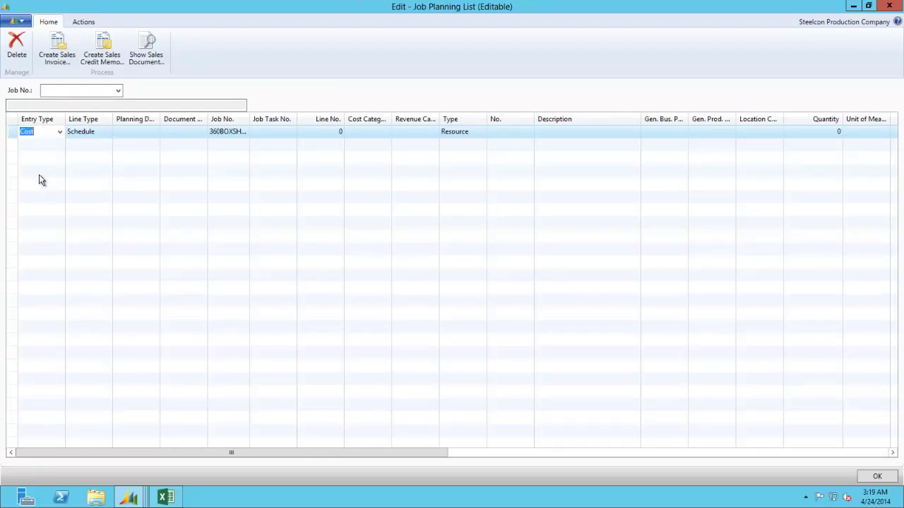
{"action": "left_click", "coordinate": [887, 7]}
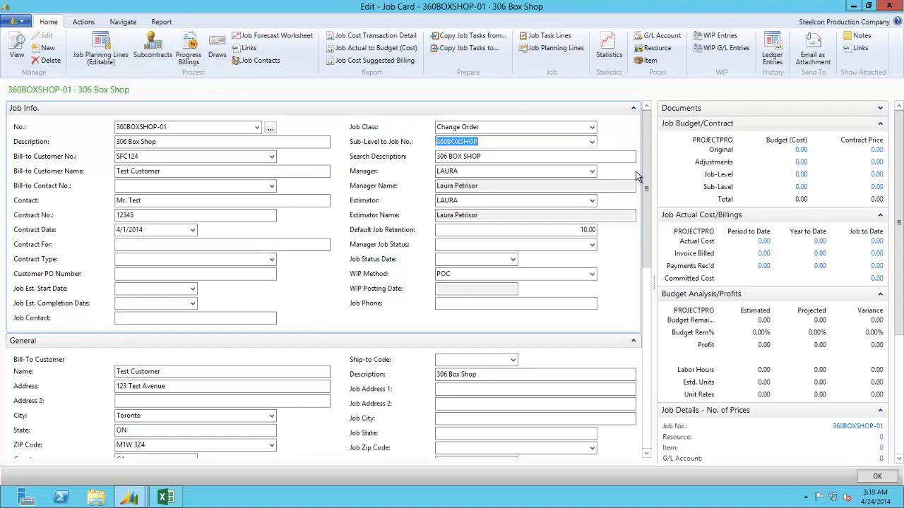
{"action": "left_click", "coordinate": [889, 7]}
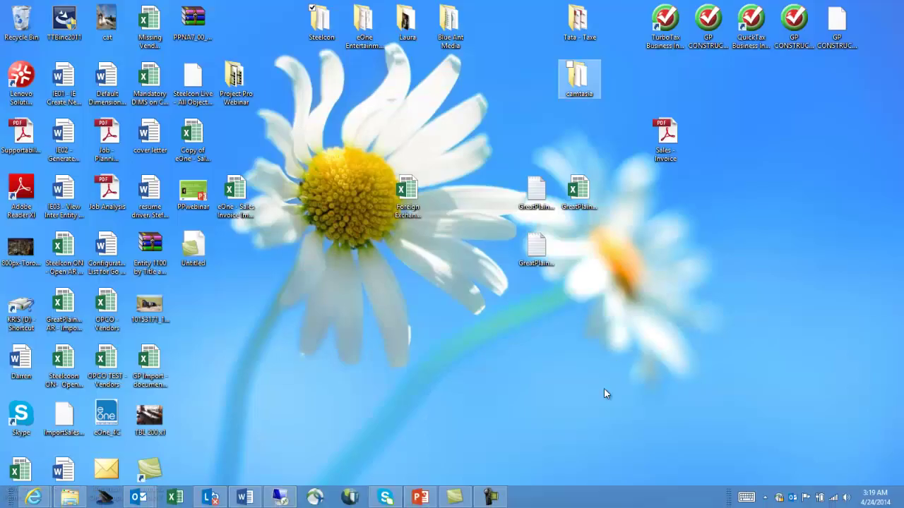
{"action": "left_click", "coordinate": [491, 498]}
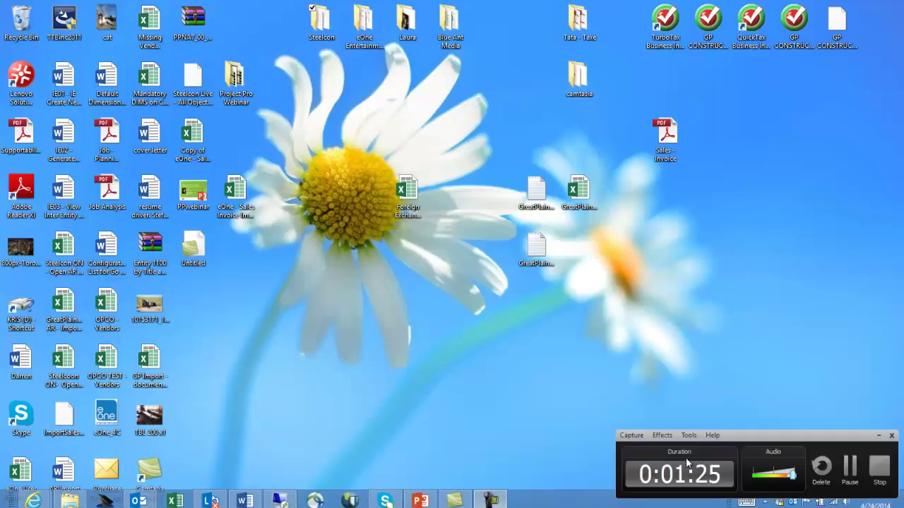
{"action": "left_click", "coordinate": [875, 471]}
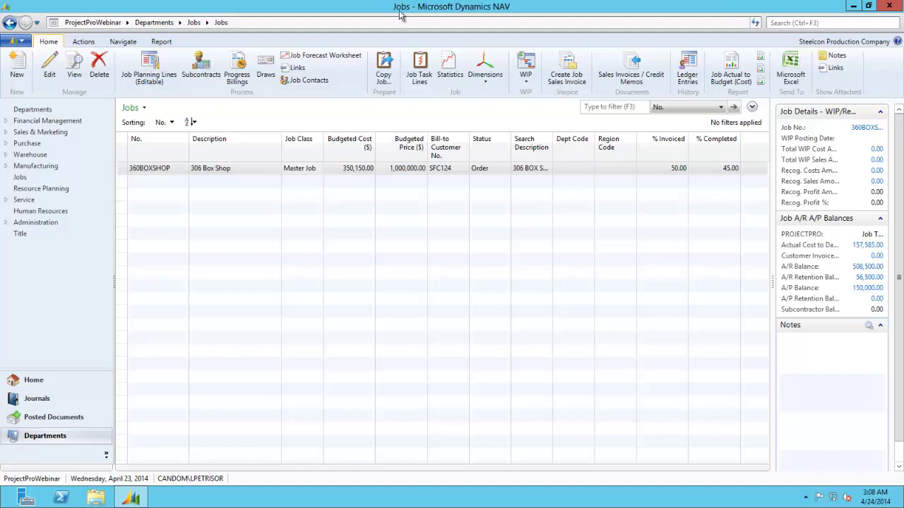
{"action": "left_click", "coordinate": [586, 10]}
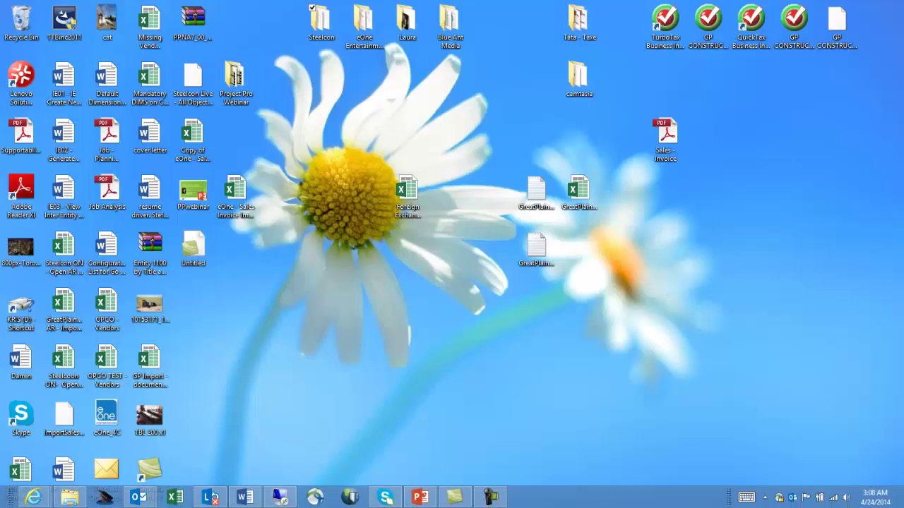
{"action": "left_click", "coordinate": [484, 498]}
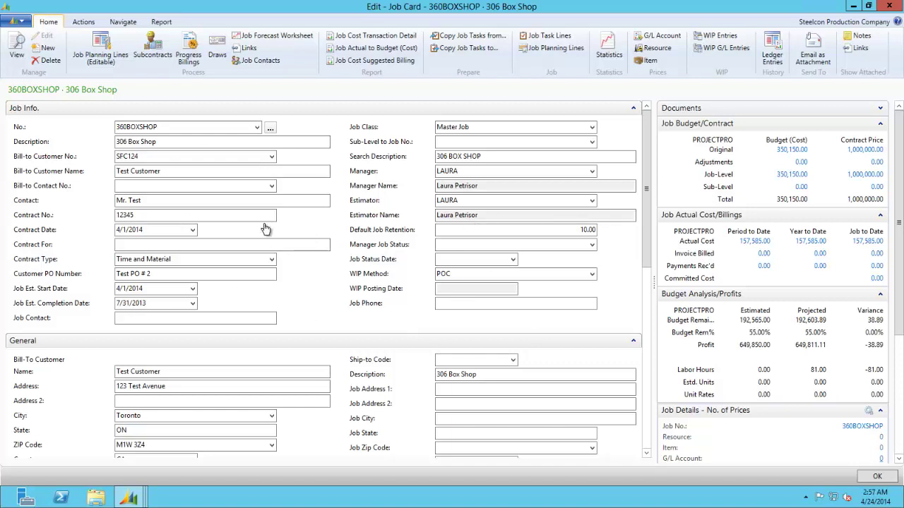
View requisition 1 in job 360BOXSHOP's progress billing list and open its linked sales document.
{"action": "left_click", "coordinate": [190, 50]}
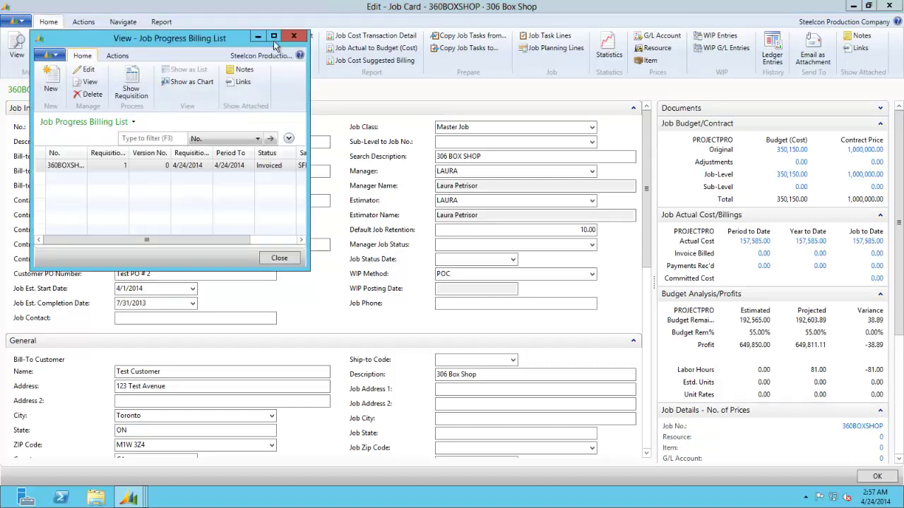
{"action": "left_click", "coordinate": [274, 36]}
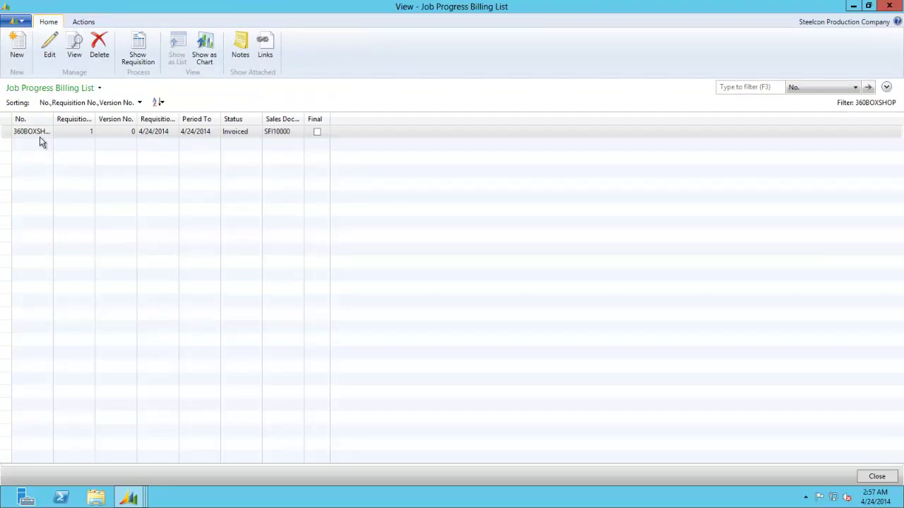
{"action": "left_click", "coordinate": [159, 133]}
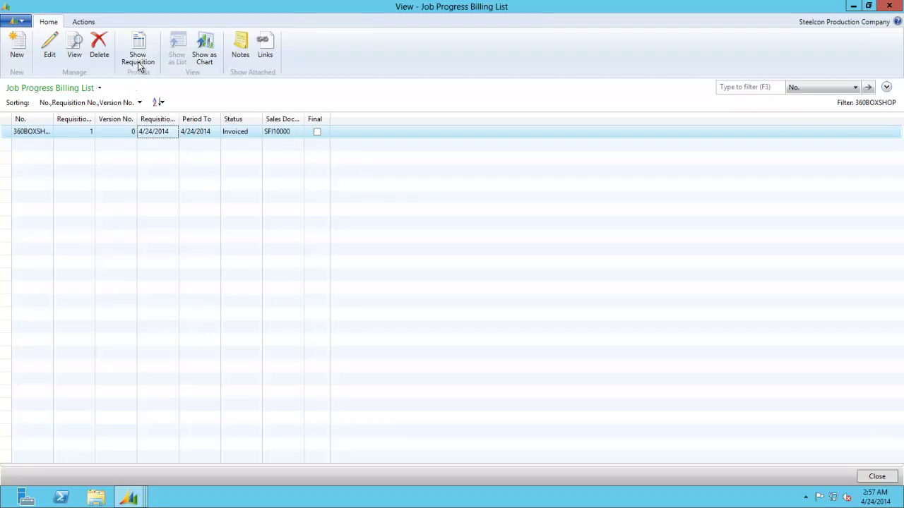
{"action": "left_click", "coordinate": [74, 47]}
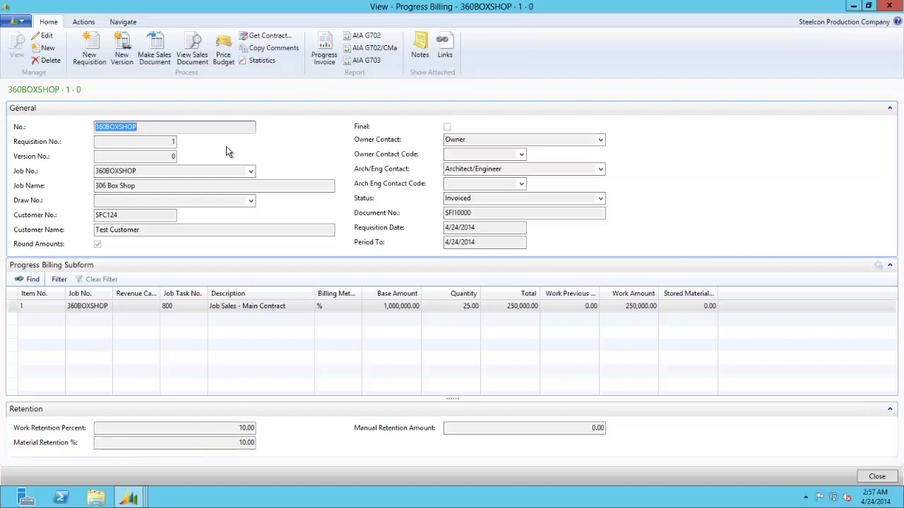
{"action": "left_click", "coordinate": [191, 54]}
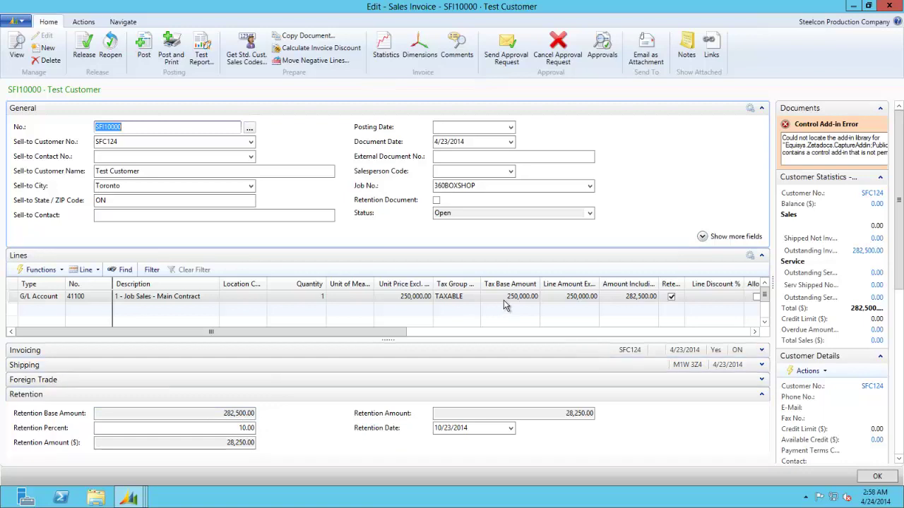
Close the sales invoice, create a new requisition for job 360BOXSHOP, and set its Main Contract line total to 500,000.
{"action": "left_click", "coordinate": [873, 475]}
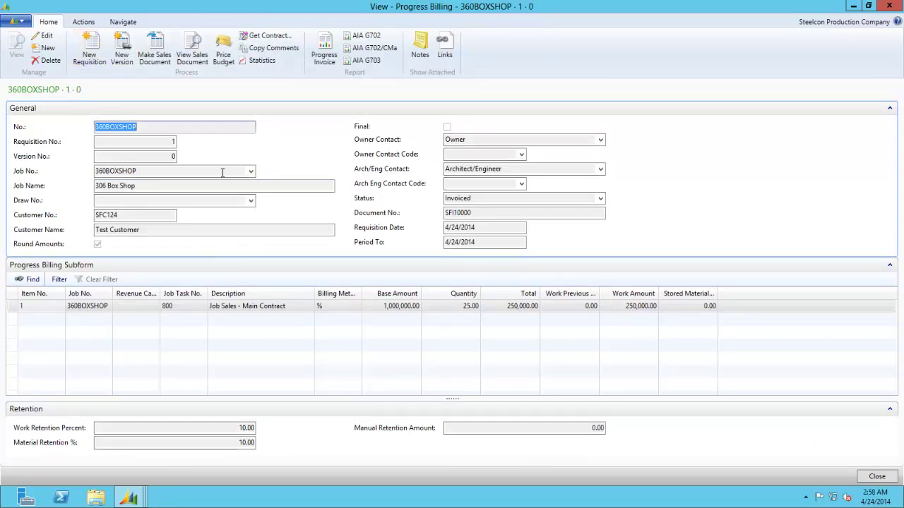
{"action": "left_click", "coordinate": [90, 51]}
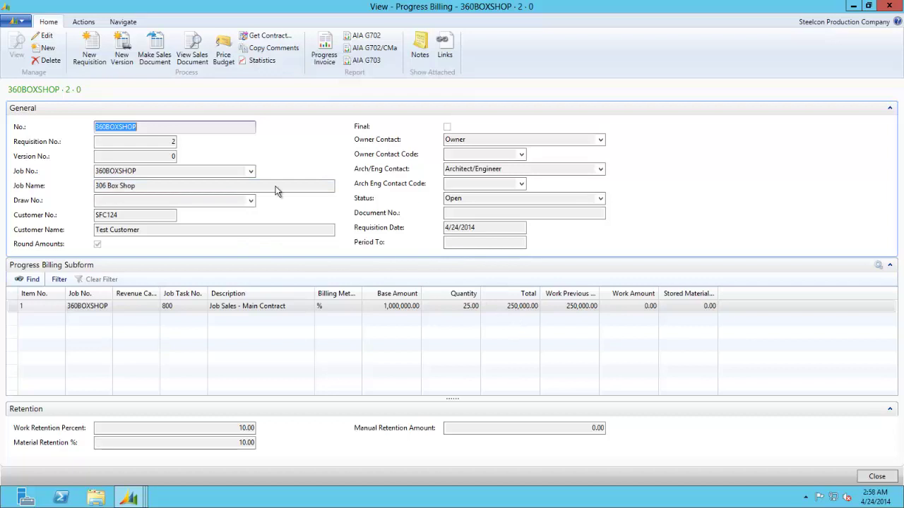
{"action": "left_click", "coordinate": [43, 35]}
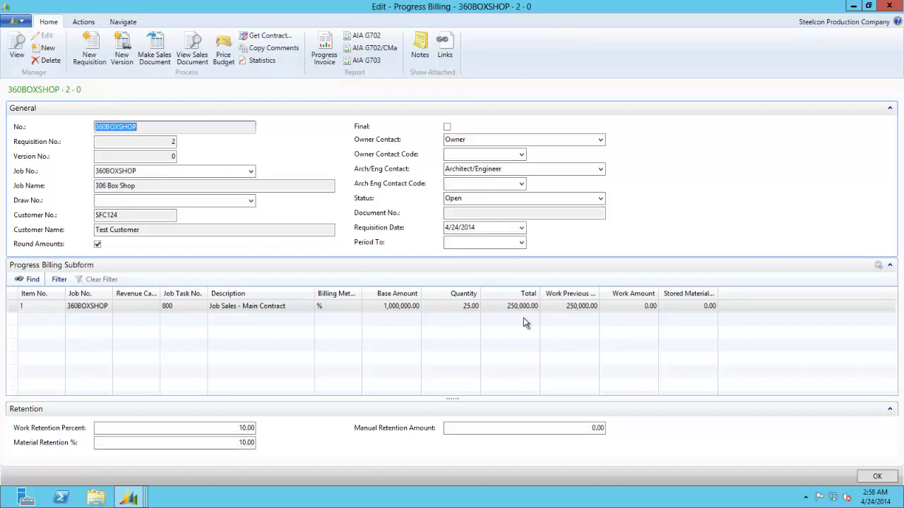
{"action": "left_click", "coordinate": [499, 307]}
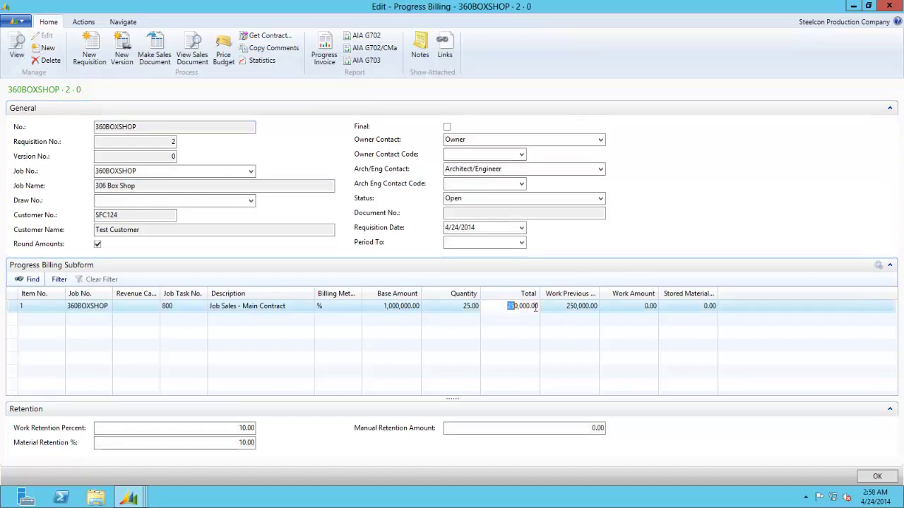
{"action": "type", "text": "500,000"}
{"action": "key", "text": "Tab"}
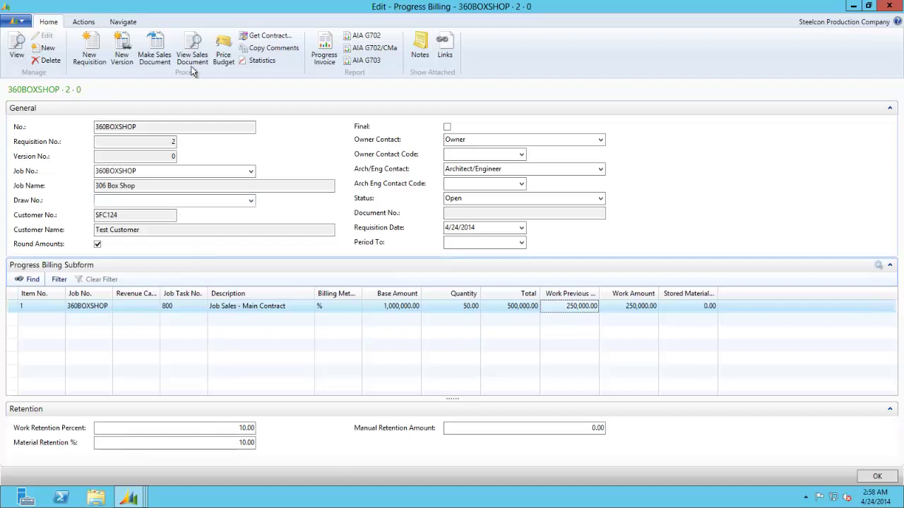
Set requisition 2's Period To date to 4/24/2014 and make its sales document.
{"action": "left_click", "coordinate": [154, 58]}
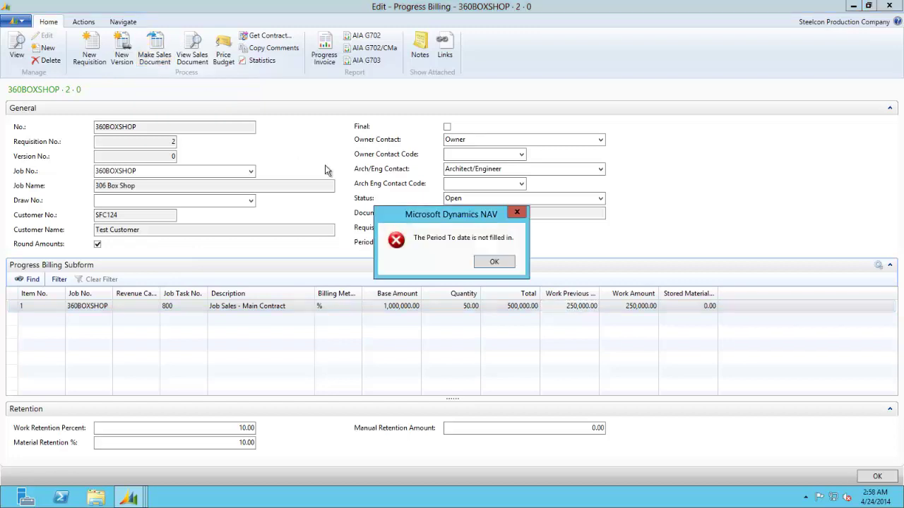
{"action": "left_click", "coordinate": [498, 260]}
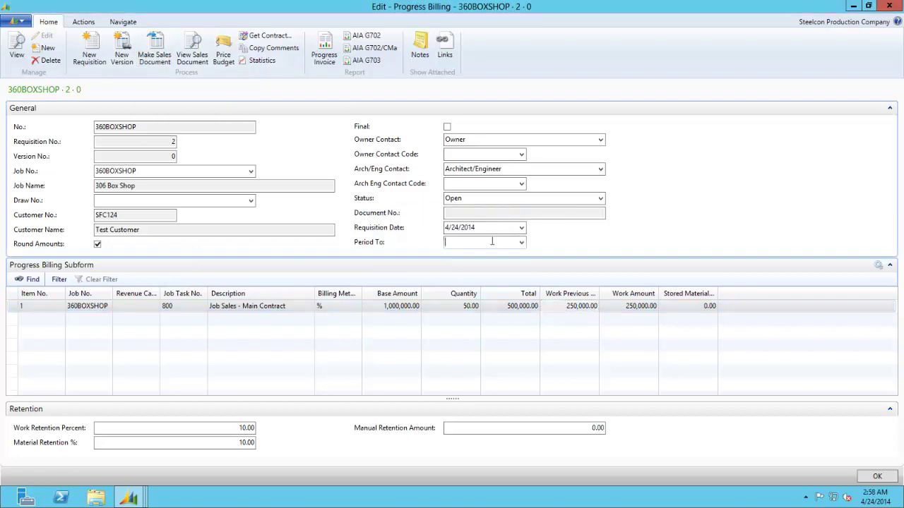
{"action": "left_click", "coordinate": [521, 242]}
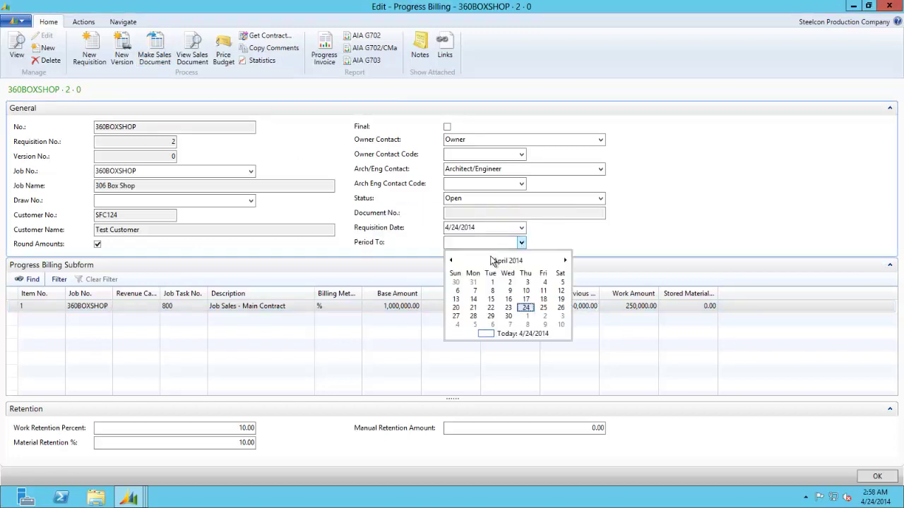
{"action": "left_click", "coordinate": [526, 308]}
{"action": "left_click", "coordinate": [487, 228]}
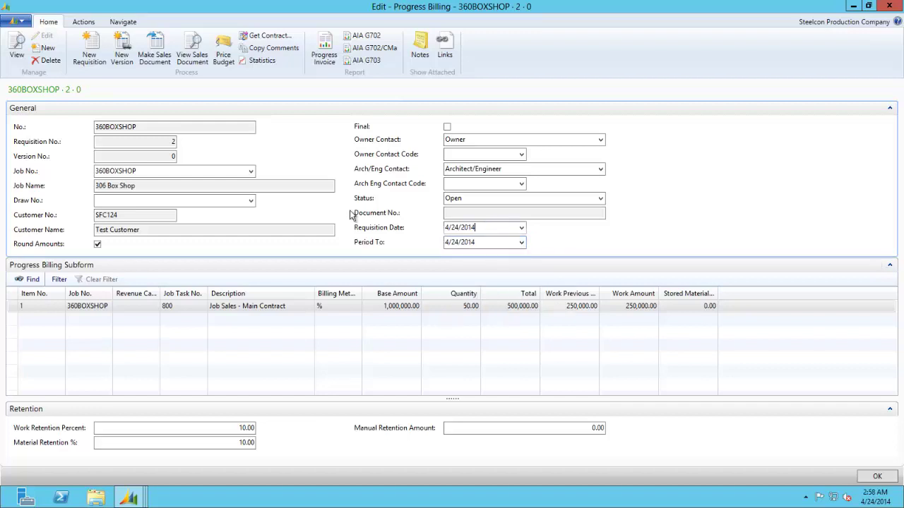
{"action": "left_click", "coordinate": [161, 56]}
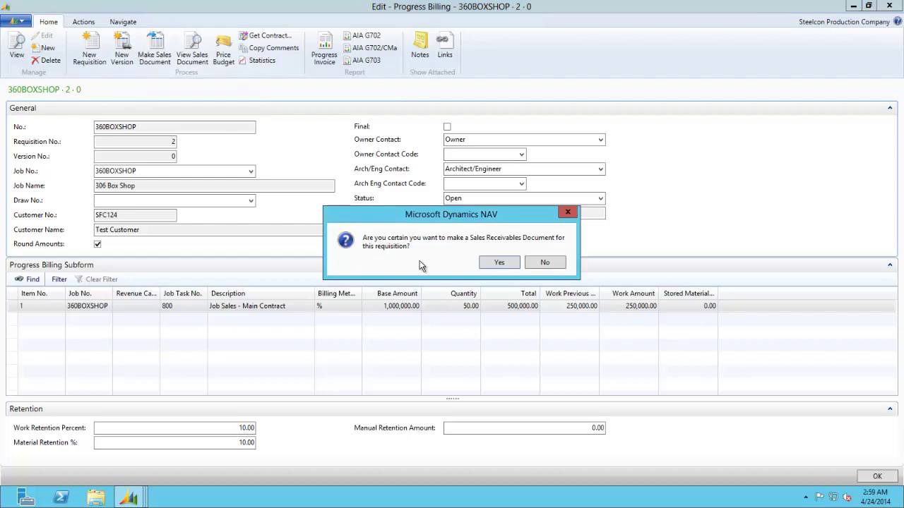
{"action": "left_click", "coordinate": [493, 264]}
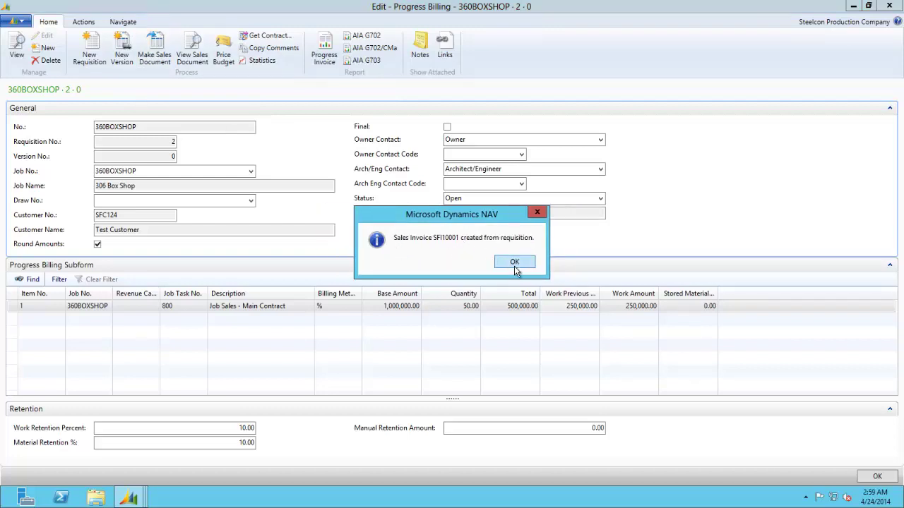
{"action": "left_click", "coordinate": [514, 263]}
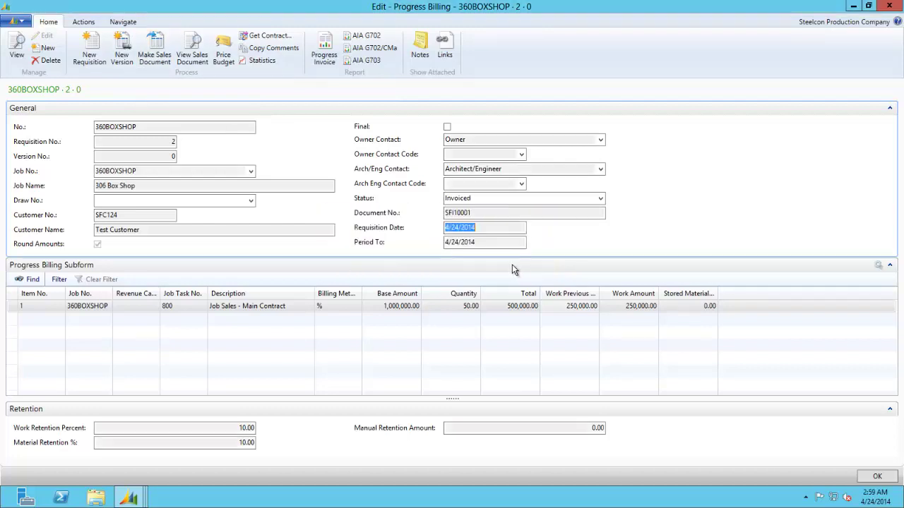
View the sales invoice linked to requisition 2, and close the invoice and the requisition card.
{"action": "left_click", "coordinate": [191, 54]}
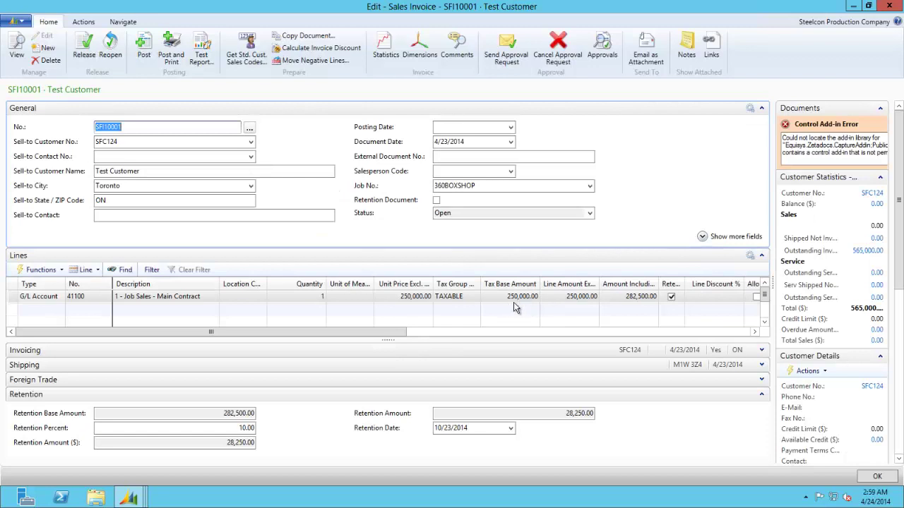
{"action": "left_click", "coordinate": [877, 476]}
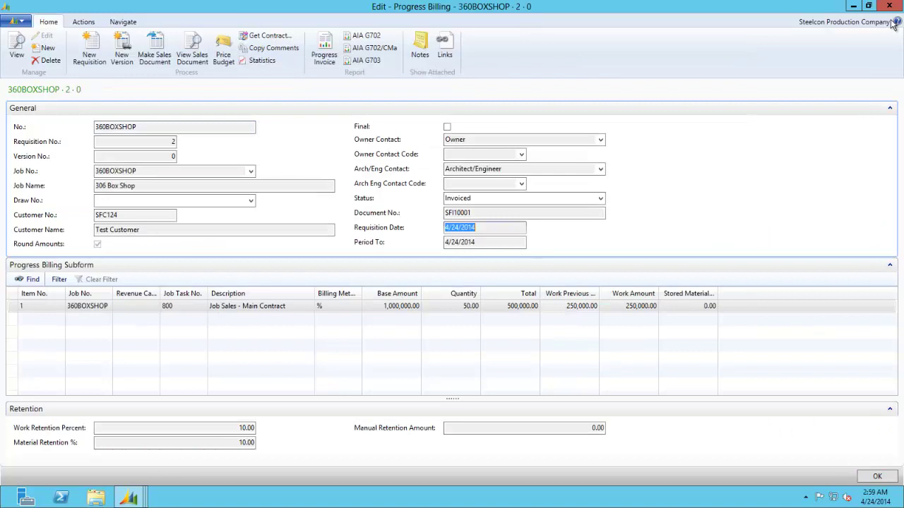
{"action": "left_click", "coordinate": [889, 7]}
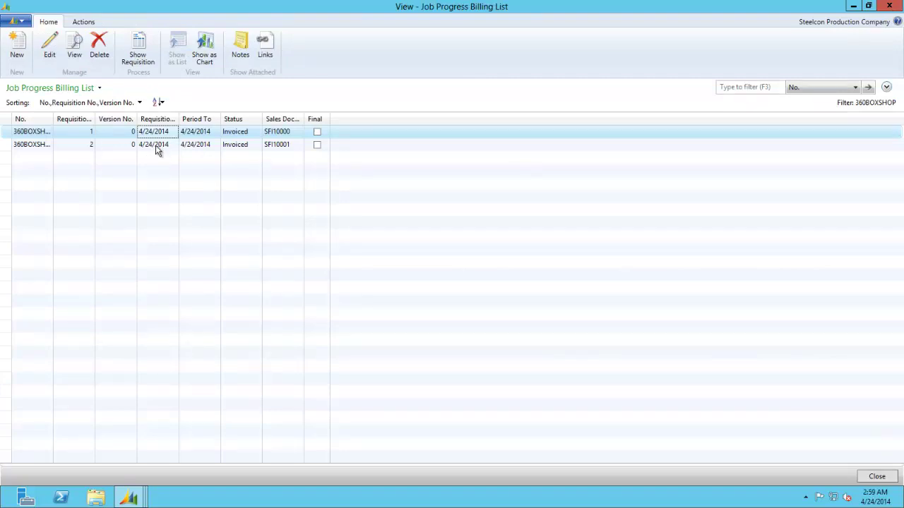
Review the status options on requisition 2 of job 360BOXSHOP, and close the requisition and the progress billing list.
{"action": "double_click", "coordinate": [156, 145]}
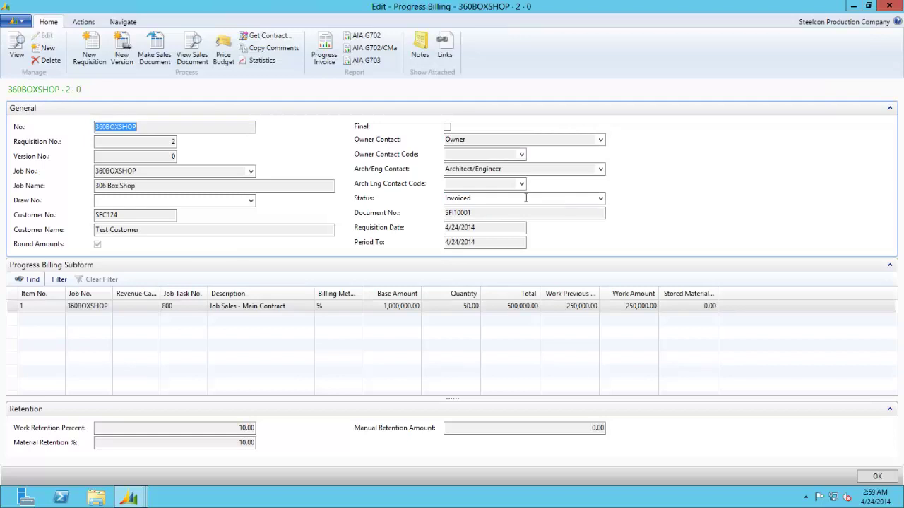
{"action": "left_click", "coordinate": [600, 199]}
{"action": "left_click", "coordinate": [600, 201]}
{"action": "left_click", "coordinate": [600, 201]}
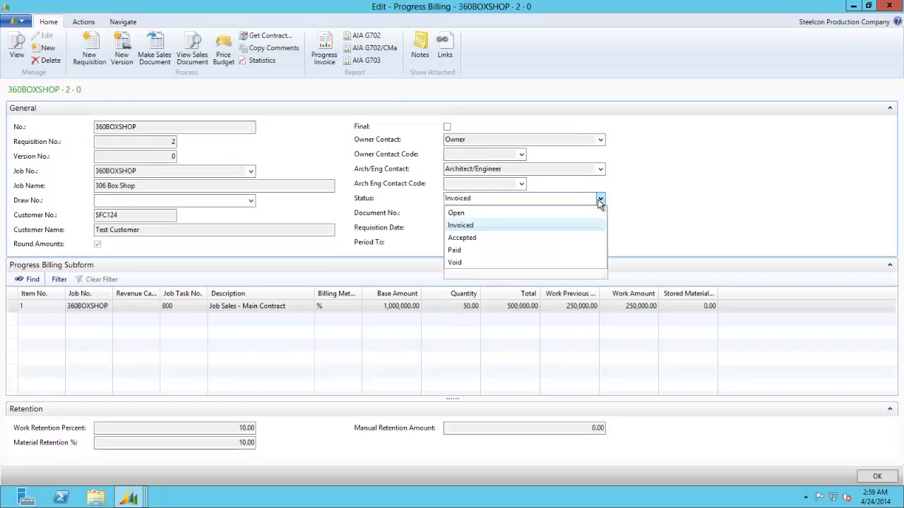
{"action": "left_click", "coordinate": [479, 182]}
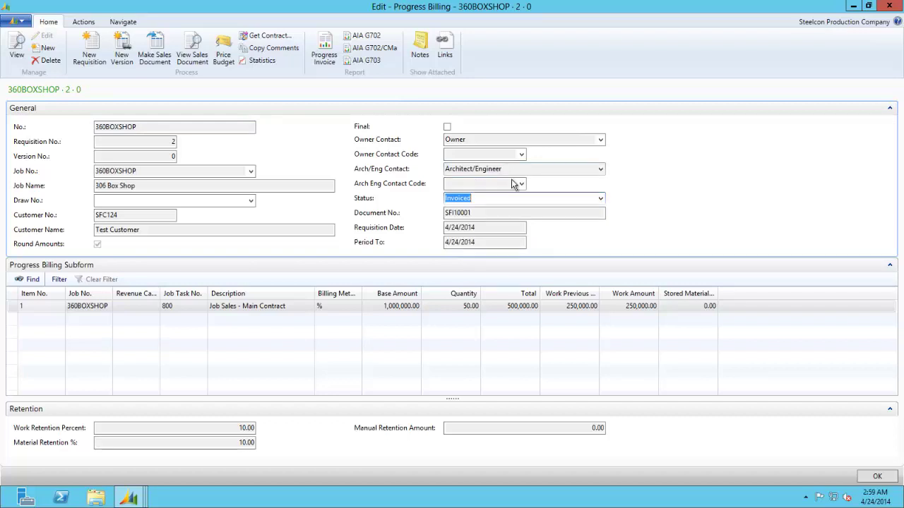
{"action": "left_click", "coordinate": [887, 6]}
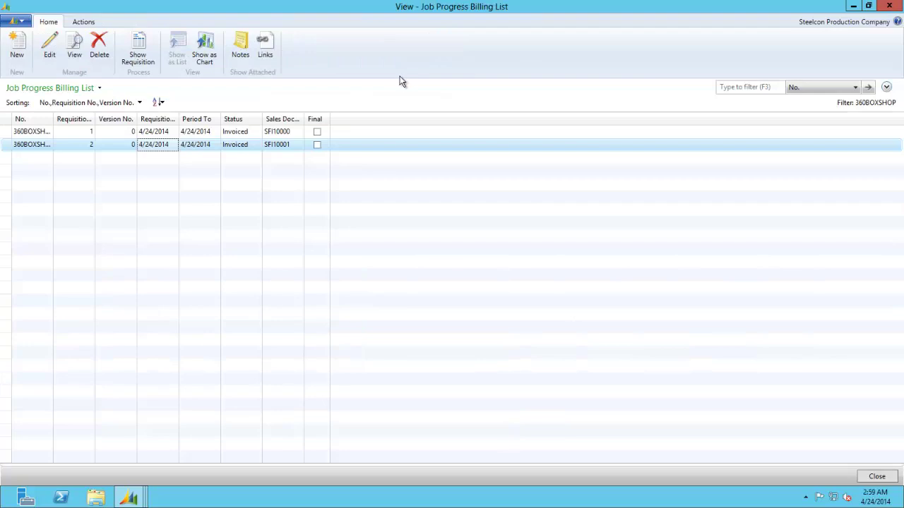
{"action": "left_click", "coordinate": [890, 6]}
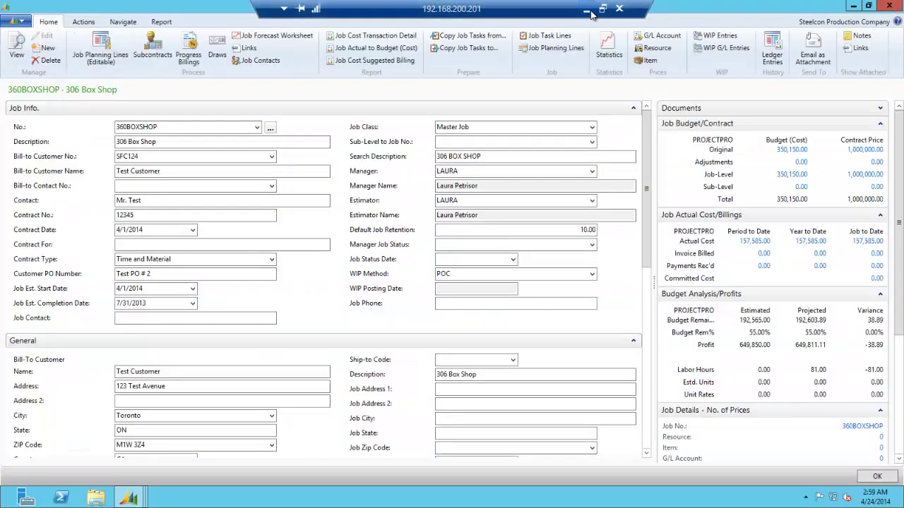
{"action": "left_click", "coordinate": [589, 12]}
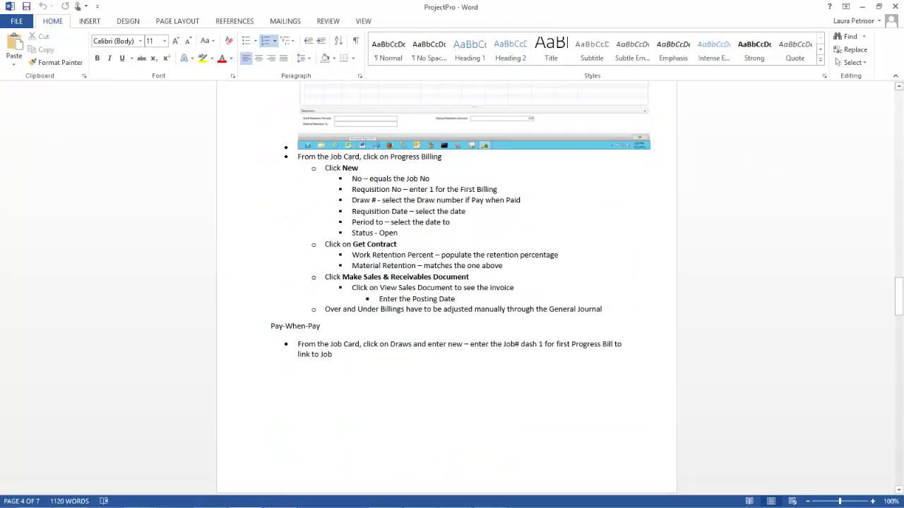
{"action": "left_click", "coordinate": [490, 498]}
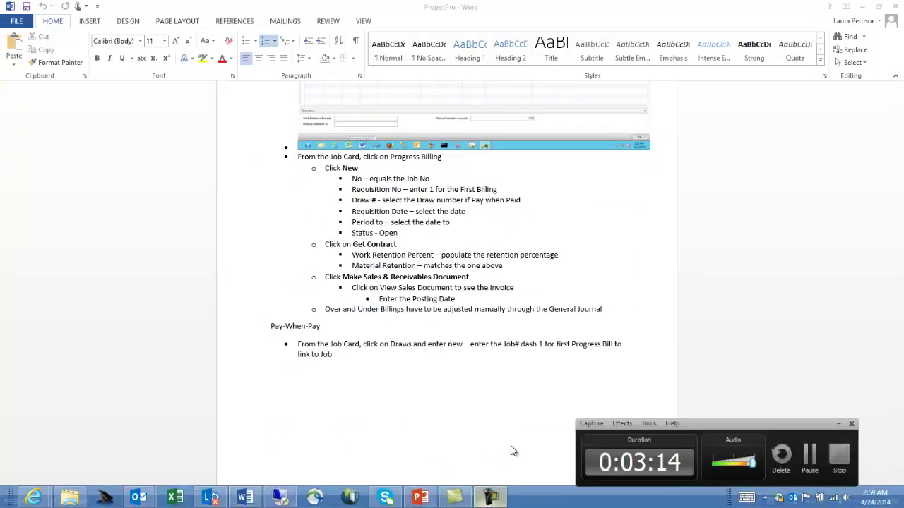
{"action": "left_click", "coordinate": [877, 462]}
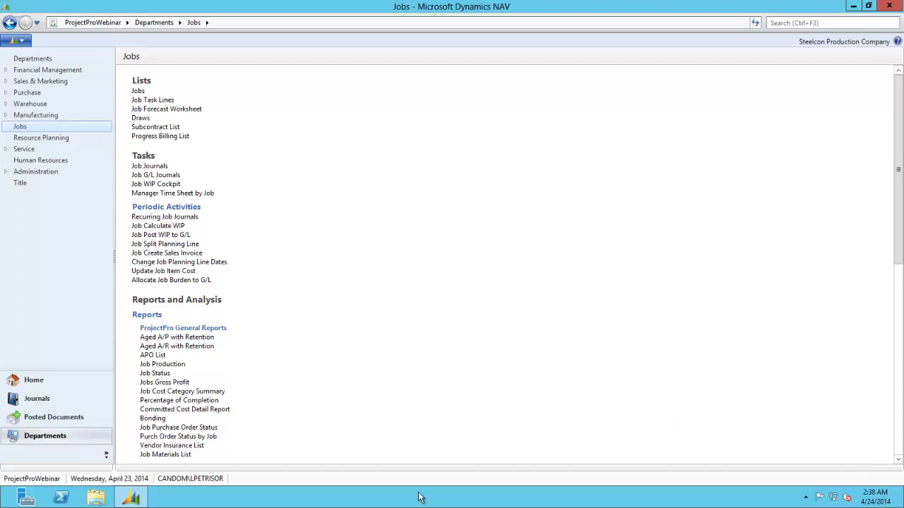
Post the two WEEK27 resource usage lines for job 360BOXSHOP in the DEFAULT job journal and close the journal.
{"action": "left_click", "coordinate": [157, 167]}
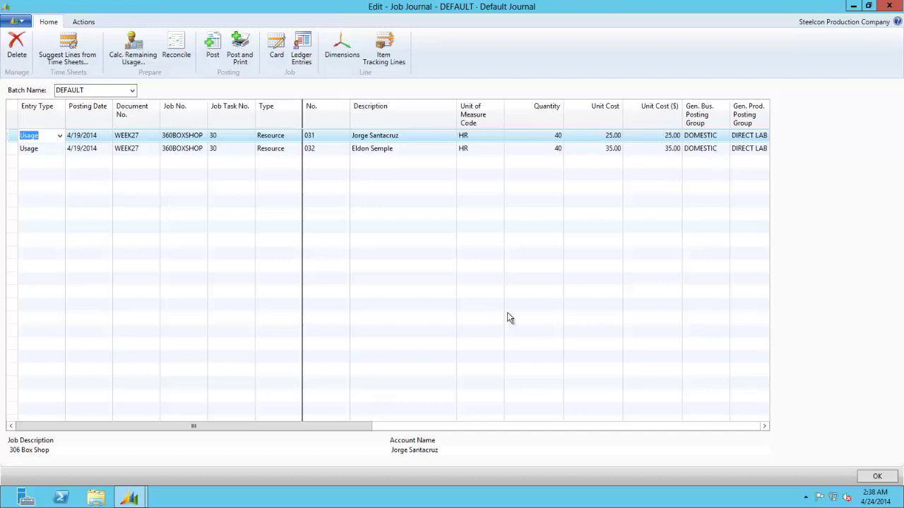
{"action": "left_click_drag", "start_coordinate": [372, 426], "coordinate": [108, 190]}
{"action": "mouse_move", "coordinate": [315, 6]}
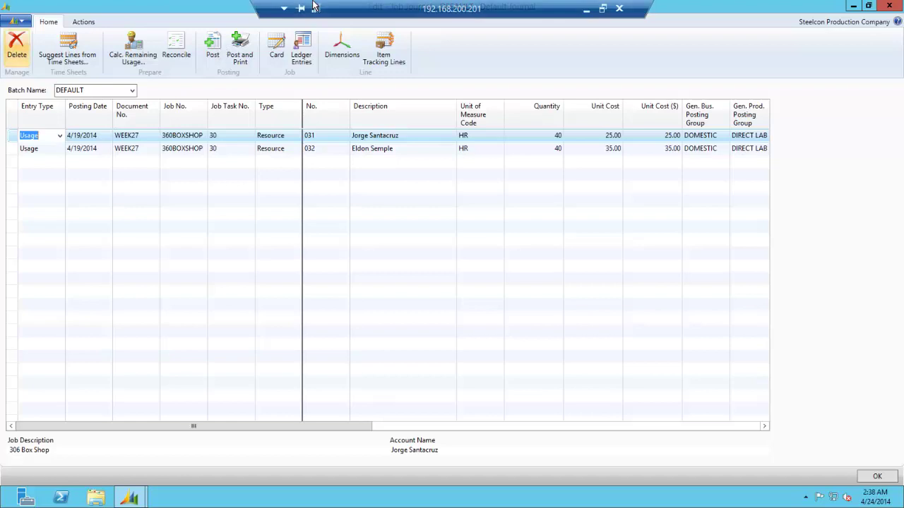
{"action": "left_click", "coordinate": [207, 58]}
{"action": "left_click", "coordinate": [455, 262]}
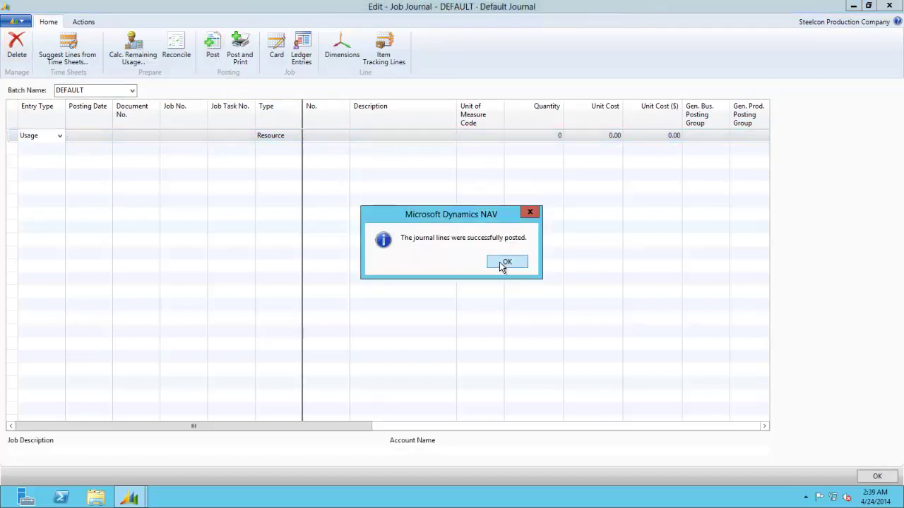
{"action": "left_click", "coordinate": [500, 263]}
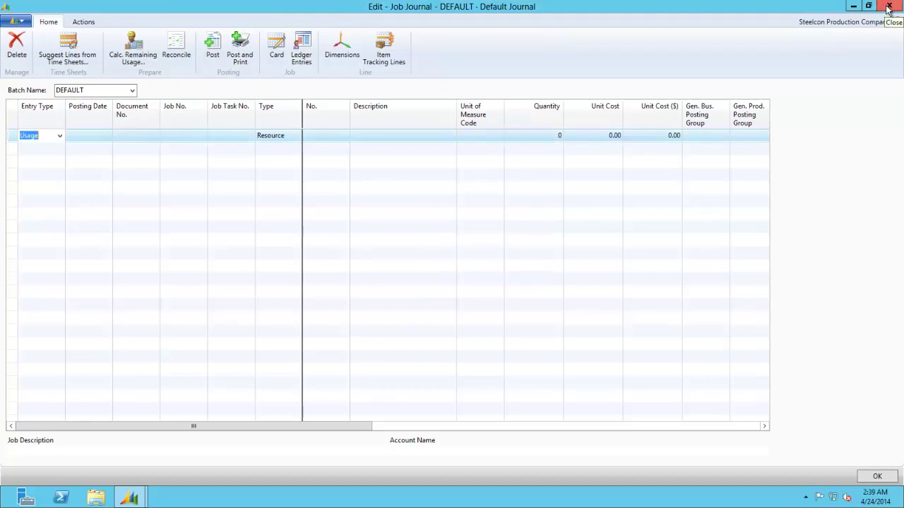
{"action": "key", "text": "Escape"}
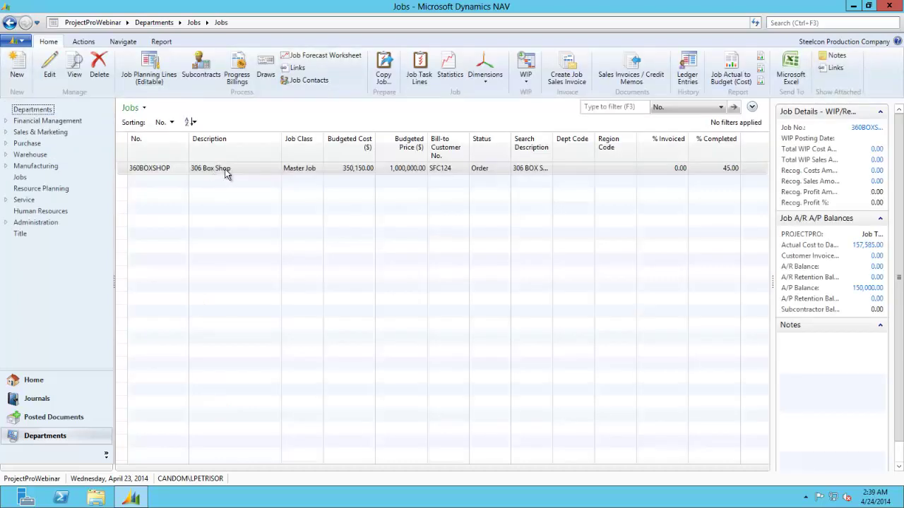
Open job 360BOXSHOP's card to review its actual cost and budget analysis.
{"action": "double_click", "coordinate": [228, 172]}
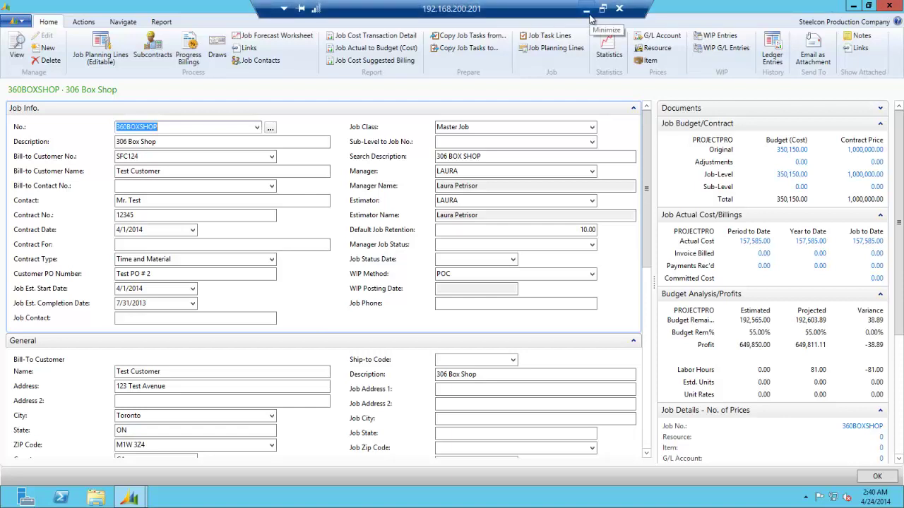
{"action": "left_click", "coordinate": [589, 13]}
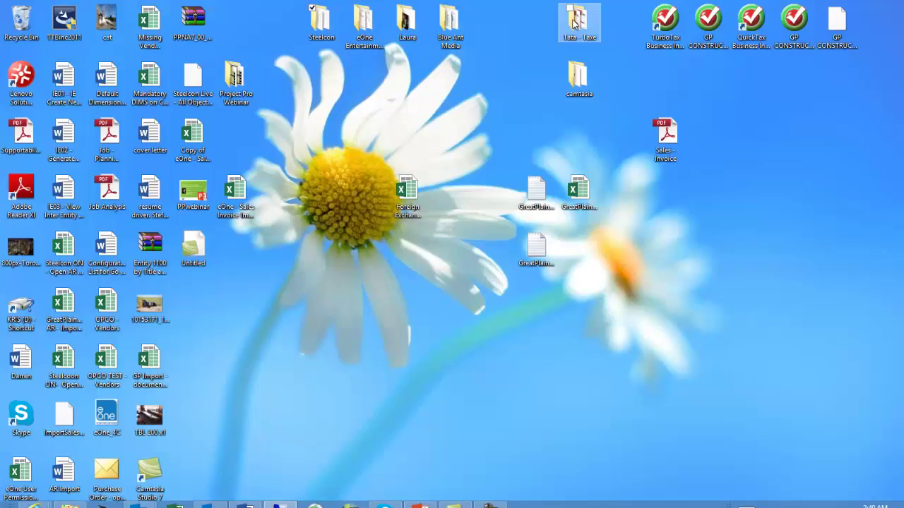
{"action": "left_click", "coordinate": [490, 496]}
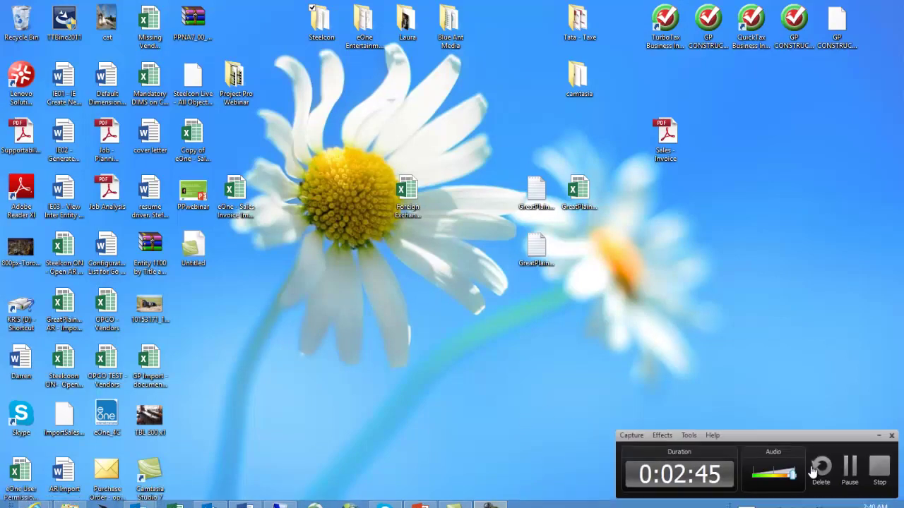
{"action": "left_click", "coordinate": [874, 468]}
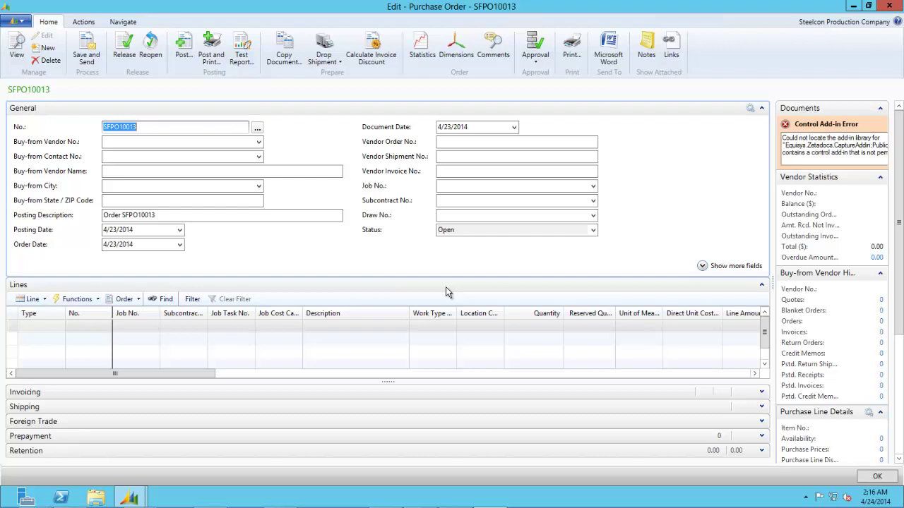
Review the line functions, including Get Job Planning Line, and the available line types on the new purchase order, and close the order.
{"action": "left_click", "coordinate": [98, 300]}
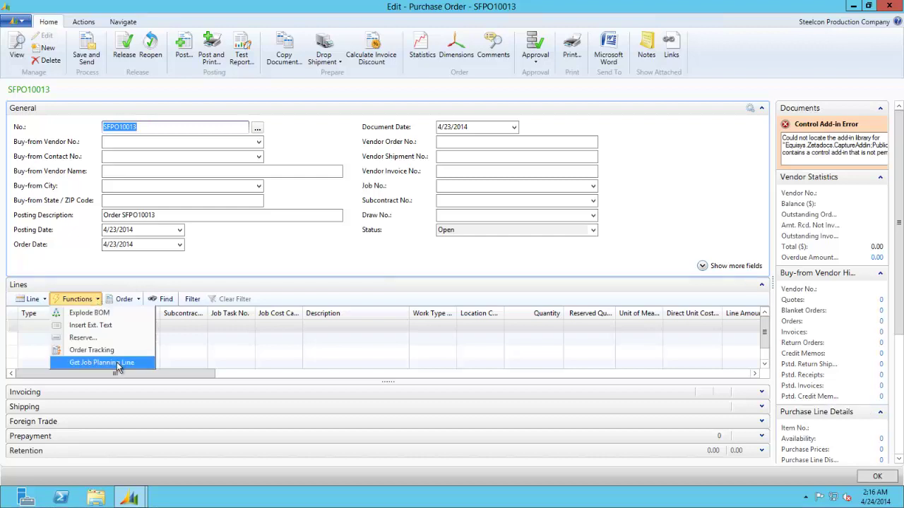
{"action": "left_click", "coordinate": [76, 302]}
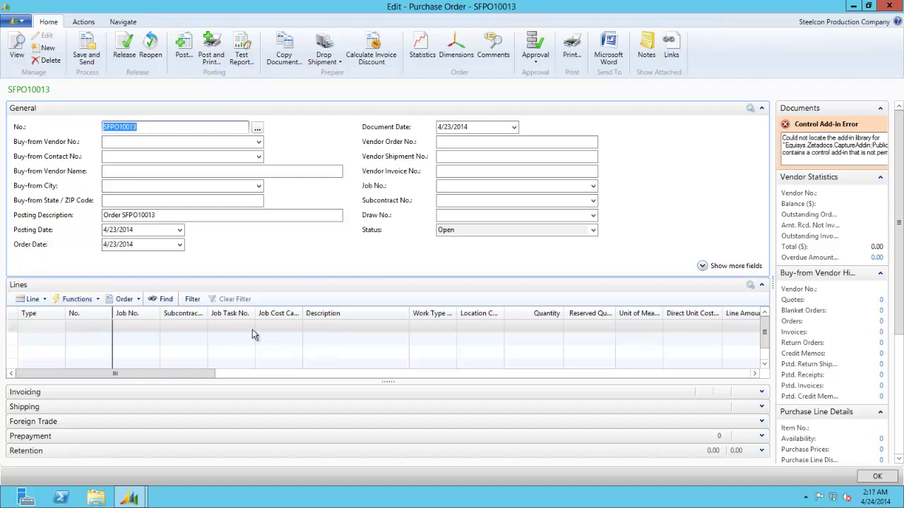
{"action": "left_click", "coordinate": [45, 325]}
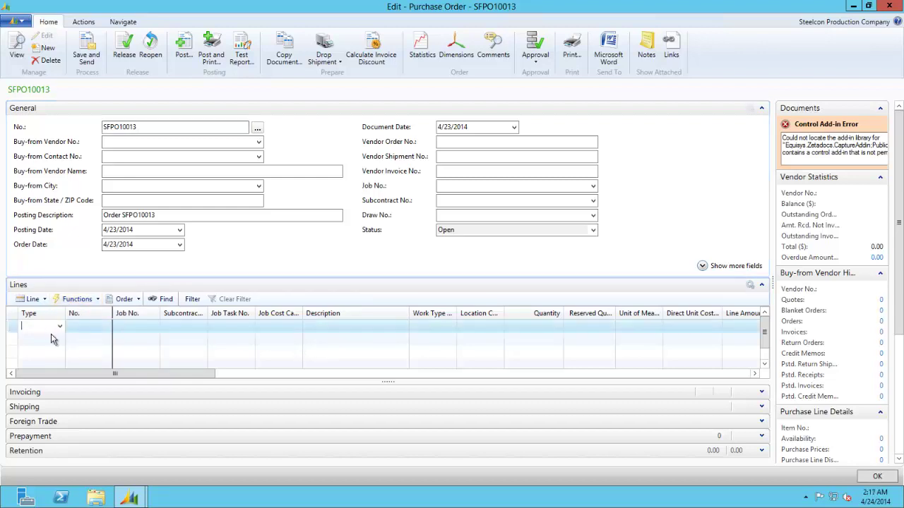
{"action": "left_click", "coordinate": [60, 327]}
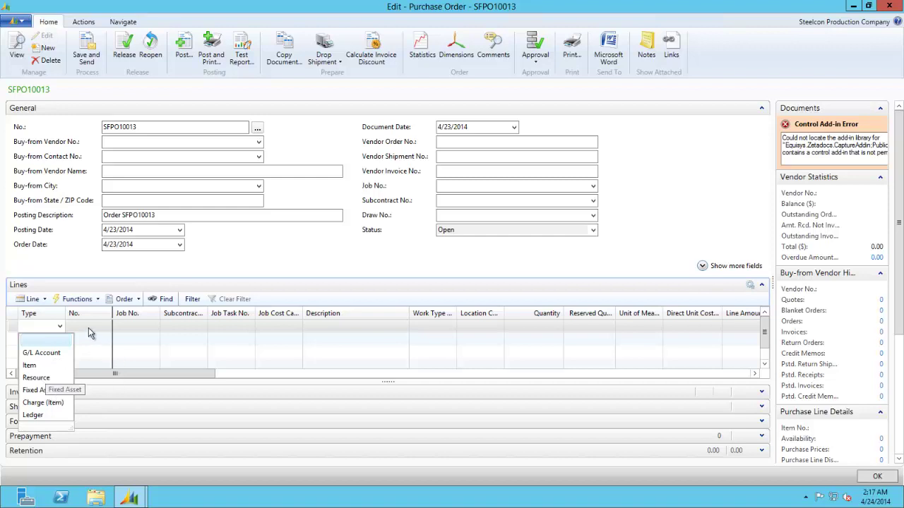
{"action": "key", "text": "Escape"}
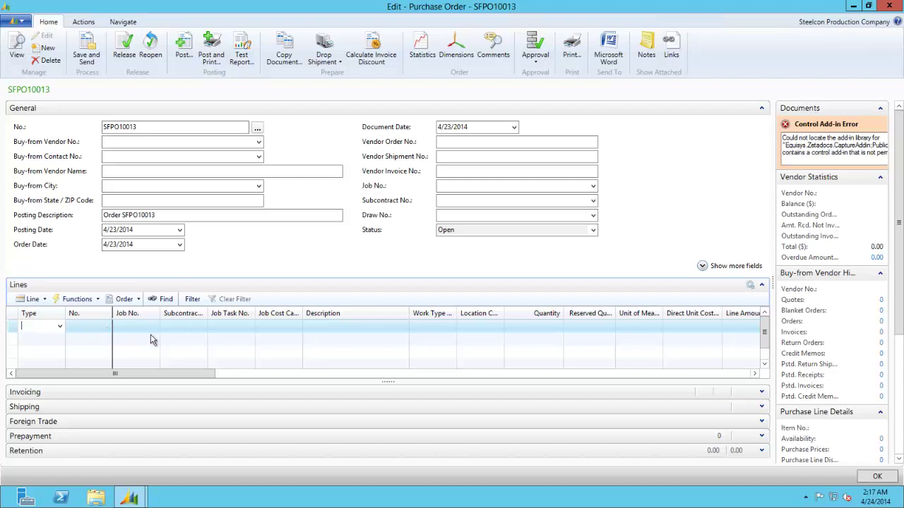
{"action": "left_click", "coordinate": [889, 6]}
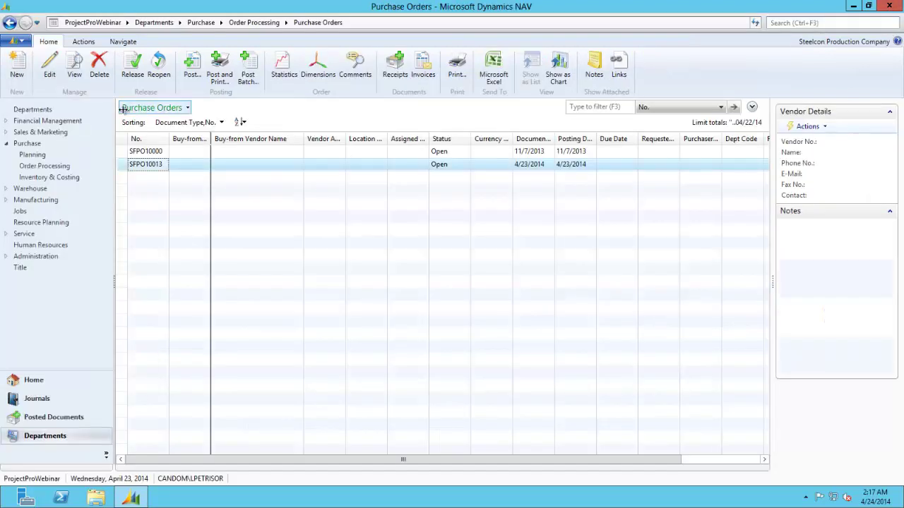
Open the DEFAULT item journal from Inventory & Costing and set the first line's entry type to Negative Adjmt.
{"action": "left_click", "coordinate": [48, 177]}
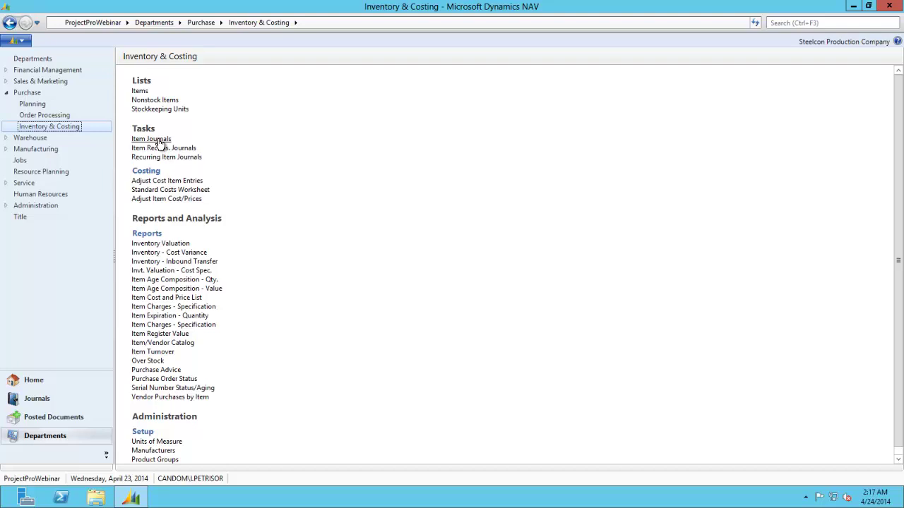
{"action": "left_click", "coordinate": [158, 140]}
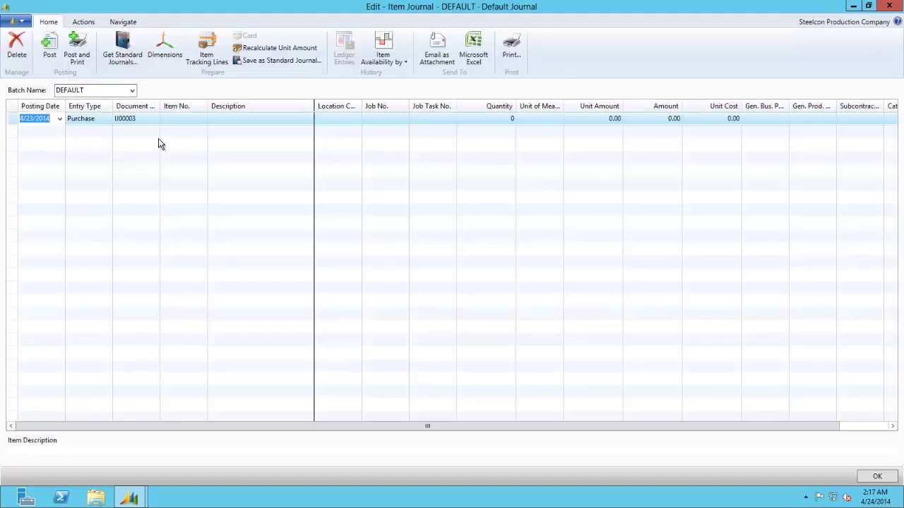
{"action": "left_click", "coordinate": [98, 120]}
{"action": "left_click", "coordinate": [107, 119]}
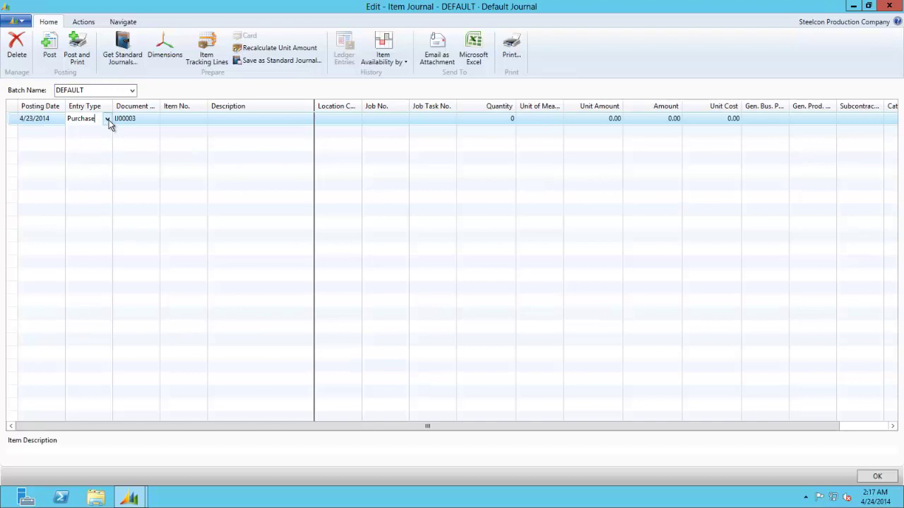
{"action": "left_click", "coordinate": [98, 172]}
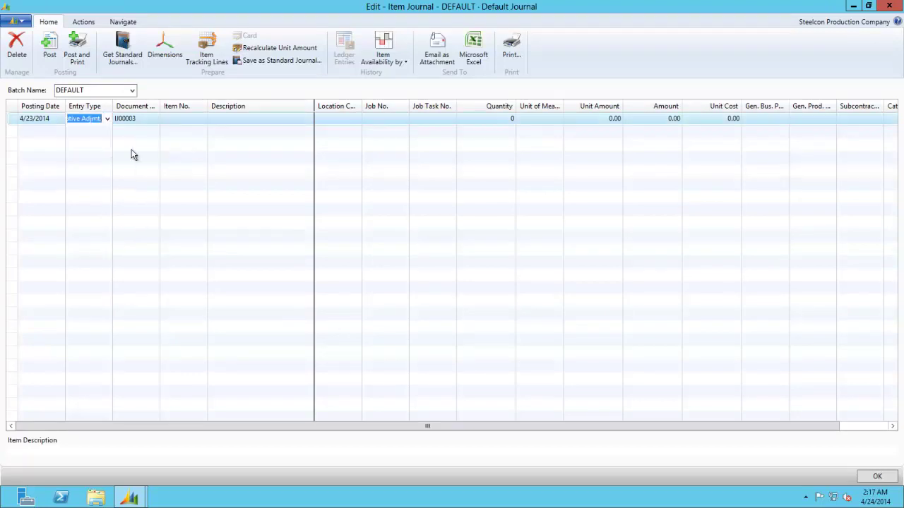
Enter item 106 with location code SF1 on the first item journal line.
{"action": "left_click", "coordinate": [178, 120]}
{"action": "type", "text": "106"}
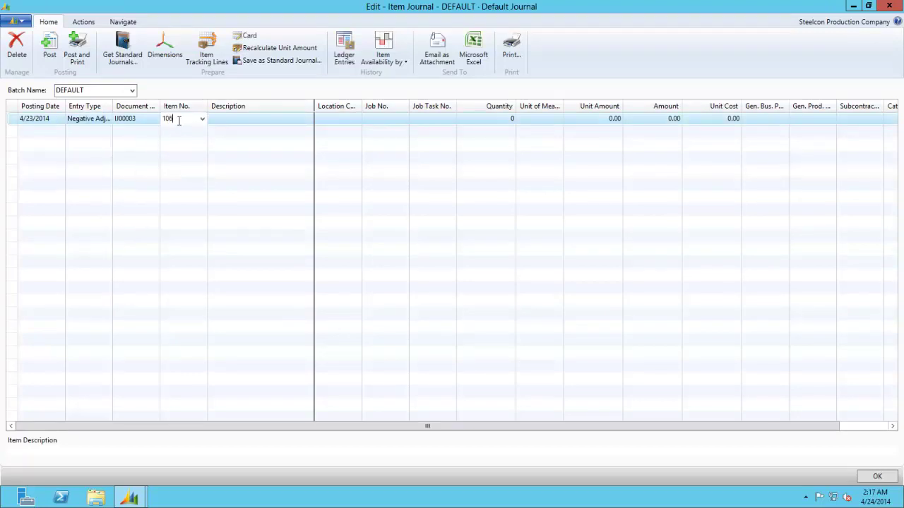
{"action": "key", "text": "Tab"}
{"action": "key", "text": "Tab"}
{"action": "type", "text": "SF1"}
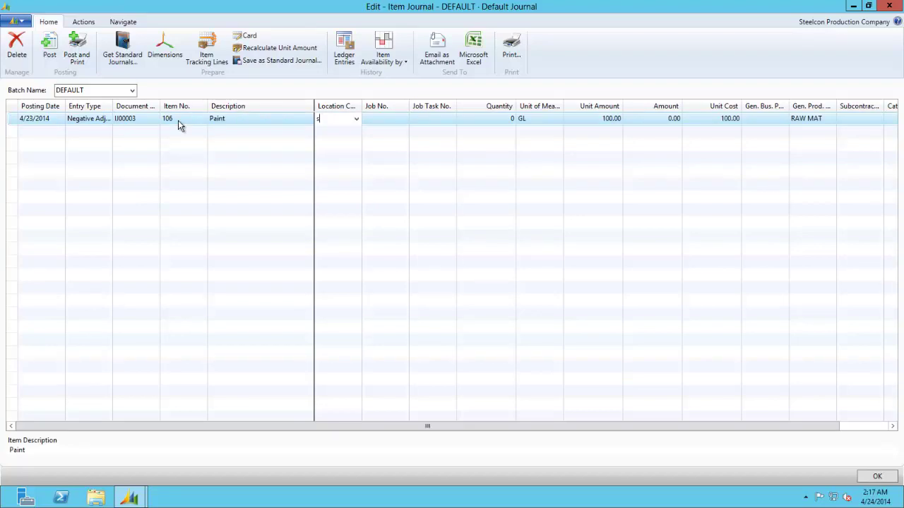
{"action": "key", "text": "Tab"}
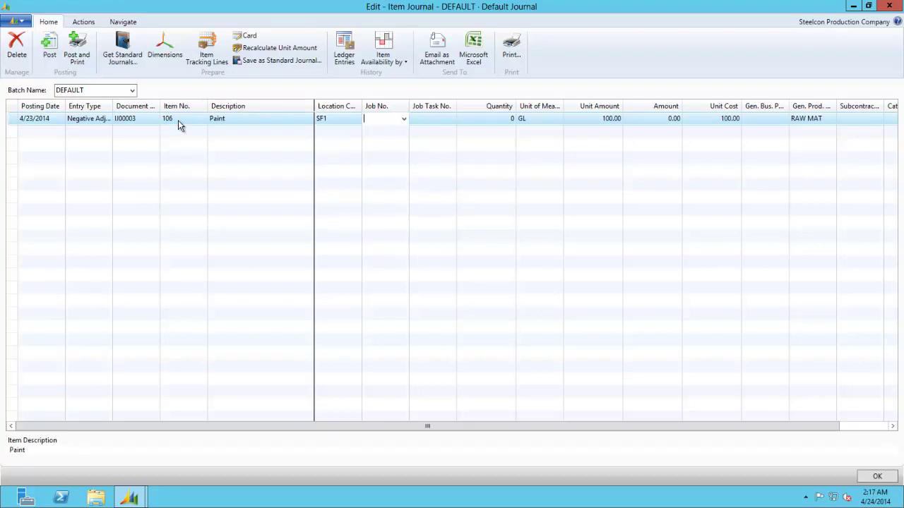
Assign the Paint line to job 360BOXSHOP, job task 50, with a quantity of 50.
{"action": "left_click", "coordinate": [403, 118]}
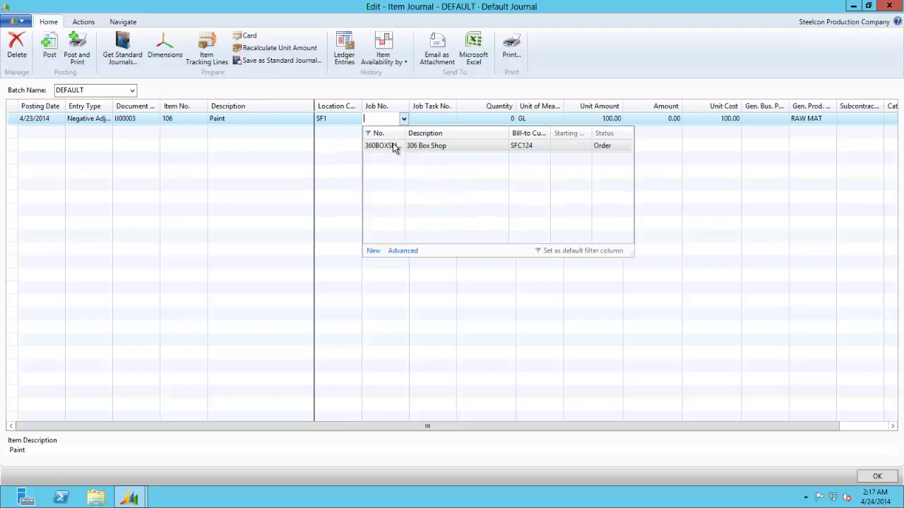
{"action": "left_click", "coordinate": [391, 146]}
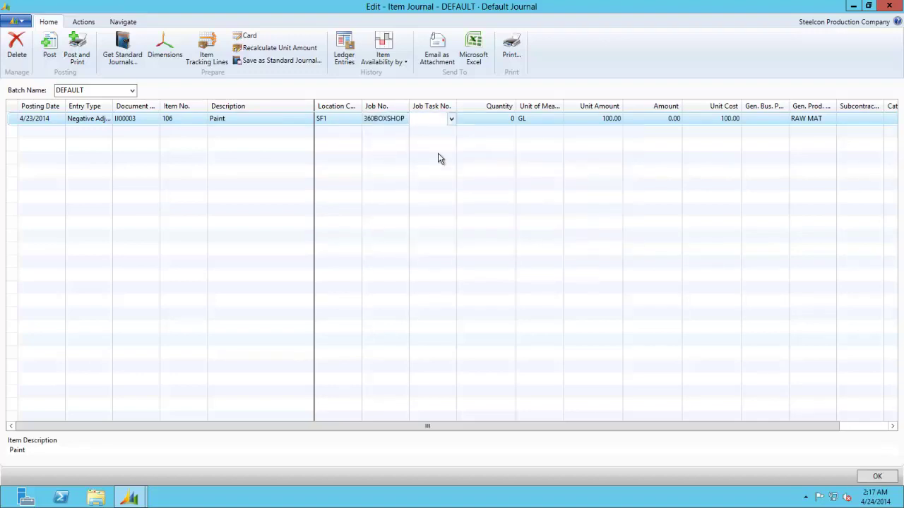
{"action": "left_click", "coordinate": [451, 118]}
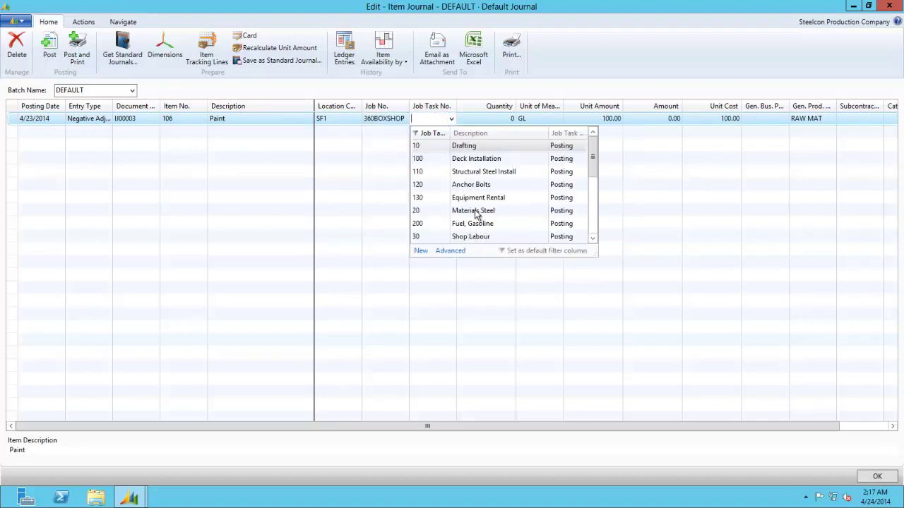
{"action": "scroll", "coordinate": [473, 226], "scroll_direction": "down", "scroll_amount": 3}
{"action": "left_click", "coordinate": [466, 185]}
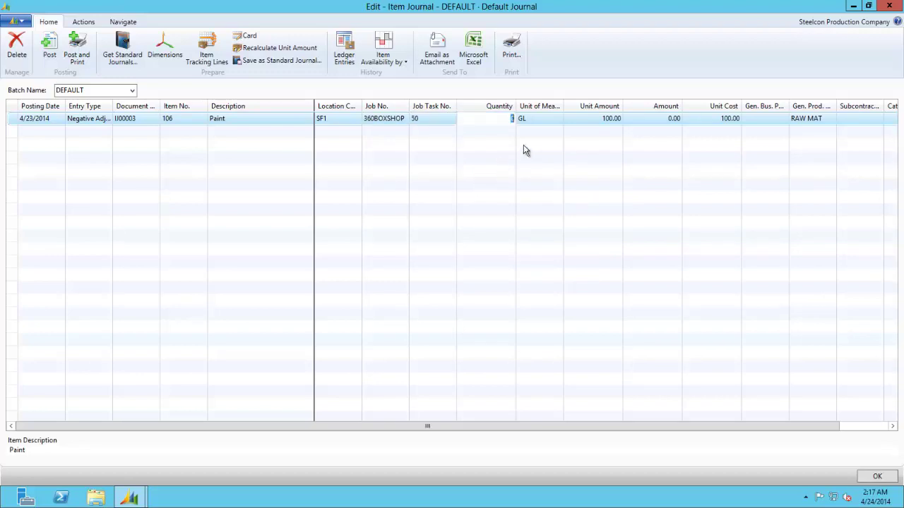
{"action": "type", "text": "10"}
{"action": "key", "text": "BackSpace"}
{"action": "key", "text": "BackSpace"}
{"action": "type", "text": "50"}
{"action": "key", "text": "Tab"}
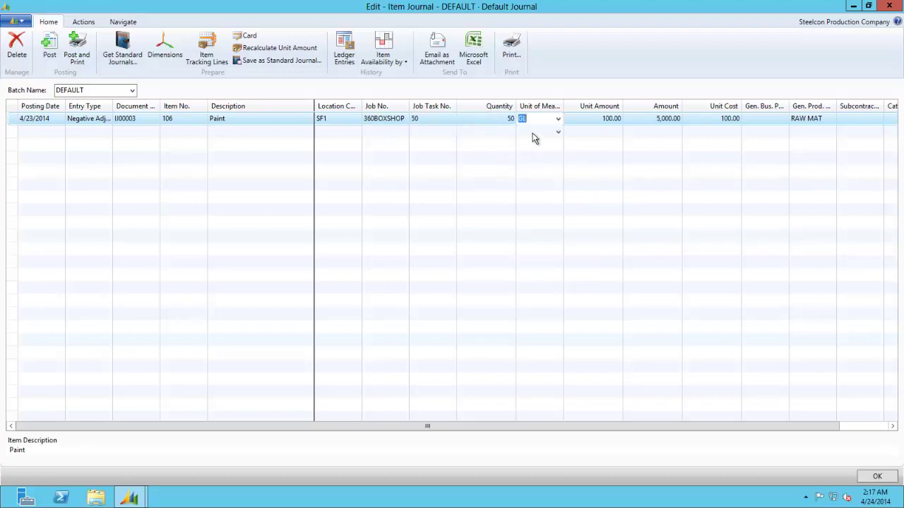
Set the Paint line's general business posting group to DOMESTIC and its category to MTL (Materials).
{"action": "key", "text": "Tab"}
{"action": "key", "text": "Tab"}
{"action": "key", "text": "Tab"}
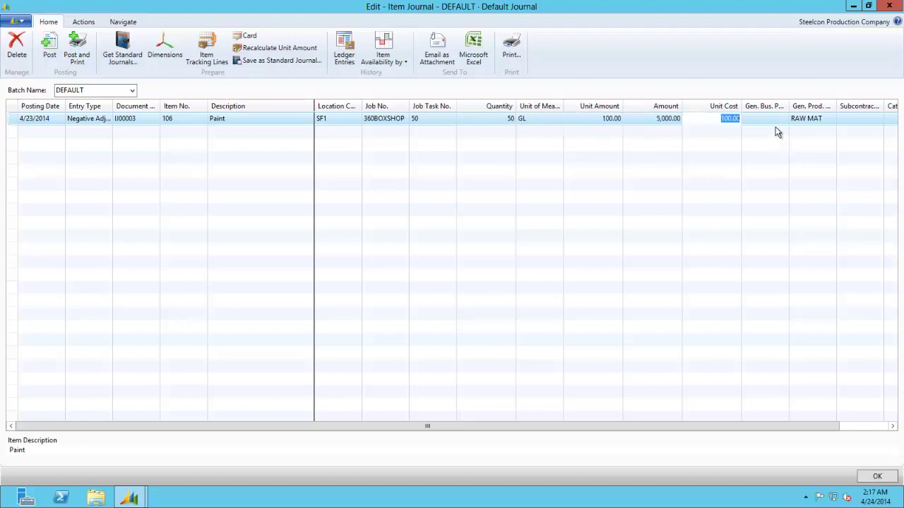
{"action": "key", "text": "Tab"}
{"action": "left_click", "coordinate": [783, 119]}
{"action": "left_click", "coordinate": [759, 147]}
{"action": "key", "text": "Tab"}
{"action": "key", "text": "Tab"}
{"action": "key", "text": "Tab"}
{"action": "left_click", "coordinate": [892, 120]}
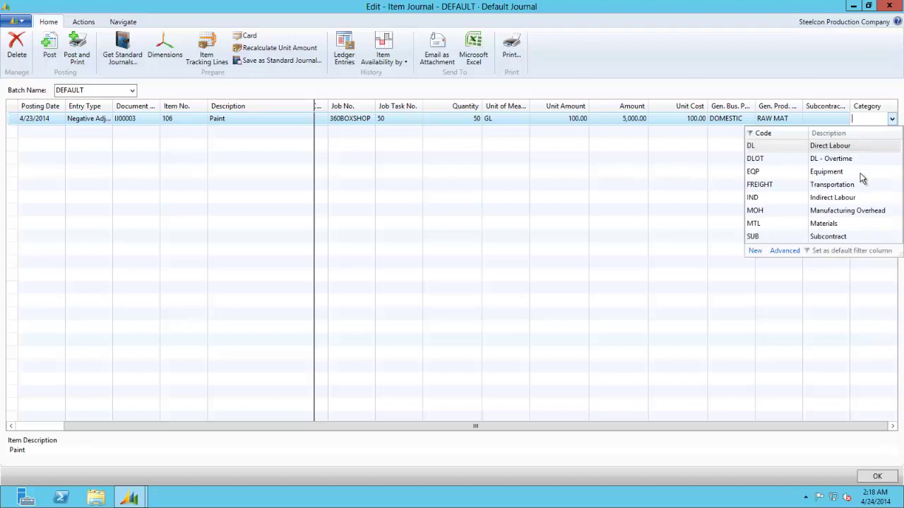
{"action": "left_click", "coordinate": [825, 224]}
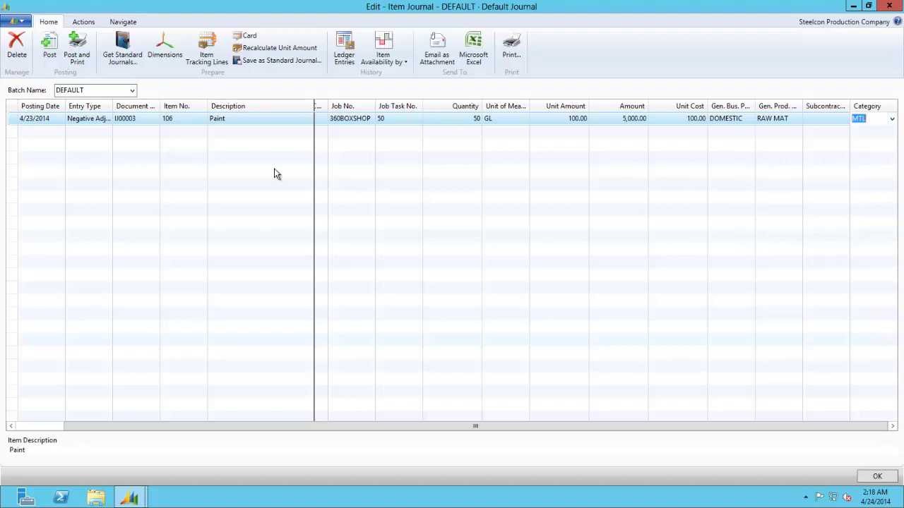
Add a second negative adjustment line for item 121 with location code SF1.
{"action": "left_click", "coordinate": [28, 139]}
{"action": "key", "text": "Tab"}
{"action": "key", "text": "Tab"}
{"action": "key", "text": "Tab"}
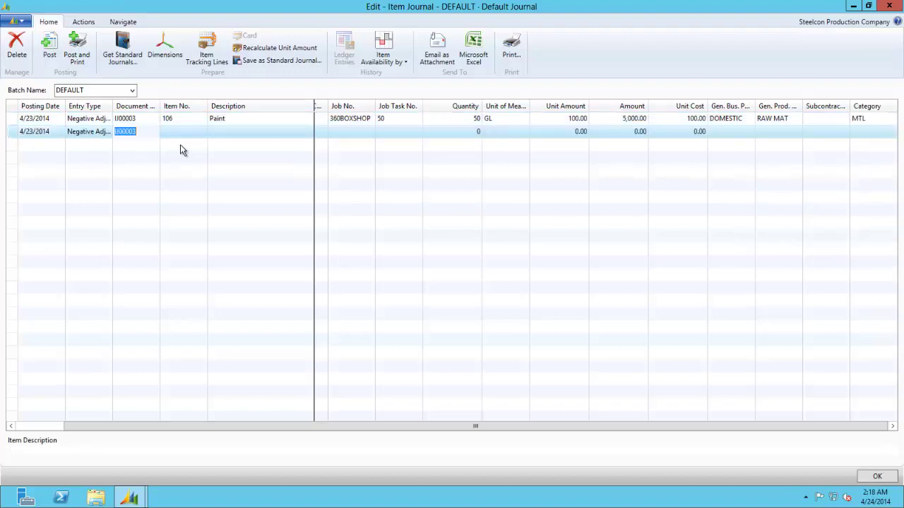
{"action": "type", "text": "121"}
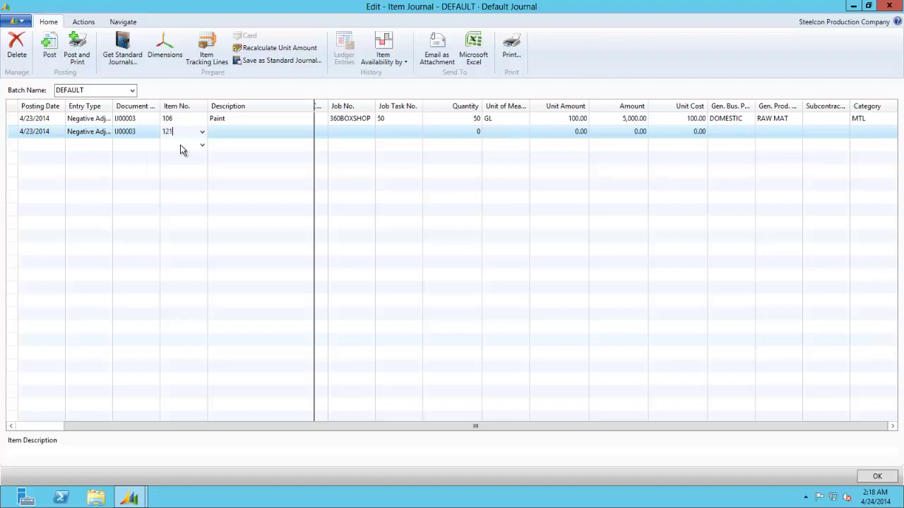
{"action": "key", "text": "Tab"}
{"action": "key", "text": "Tab"}
{"action": "key", "text": "Tab"}
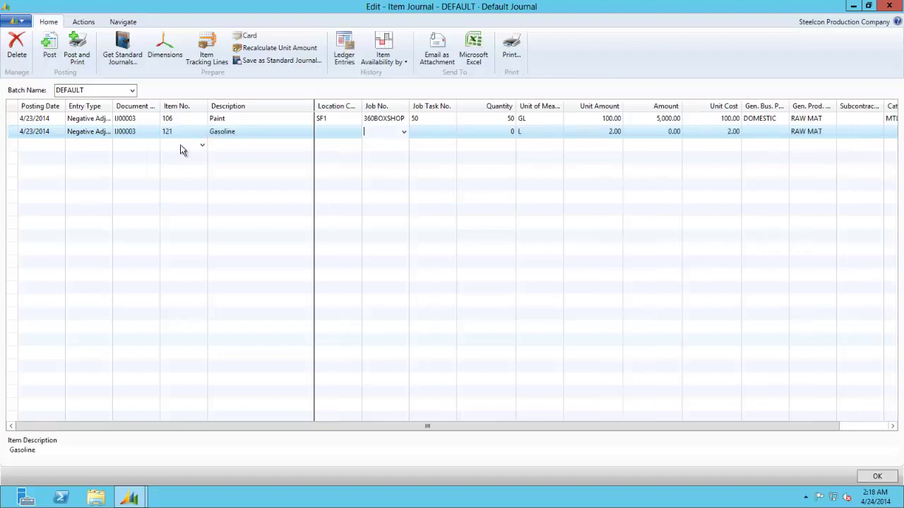
{"action": "left_click", "coordinate": [329, 128]}
{"action": "type", "text": "SF1"}
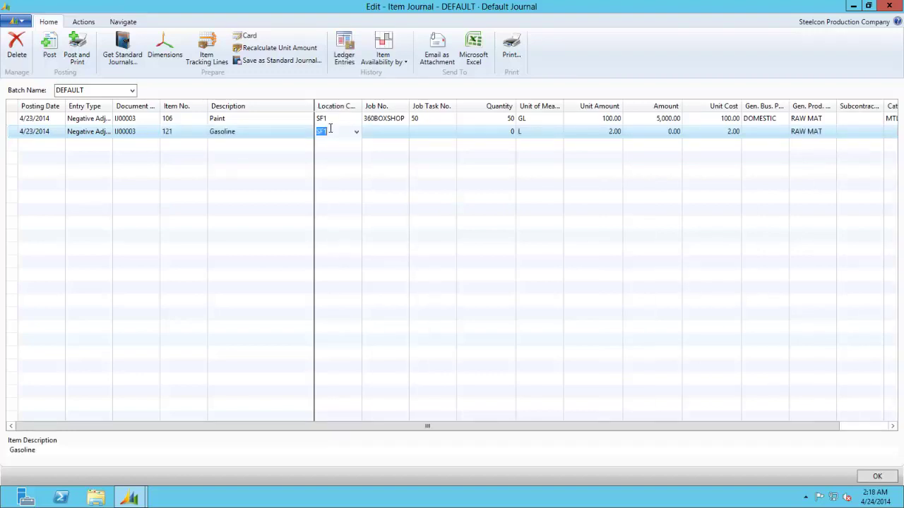
Assign the Gasoline line to job 360BOXSHOP and job task 200, Fuel, Gasoline.
{"action": "key", "text": "Tab"}
{"action": "type", "text": "360BOXSHOP"}
{"action": "key", "text": "Tab"}
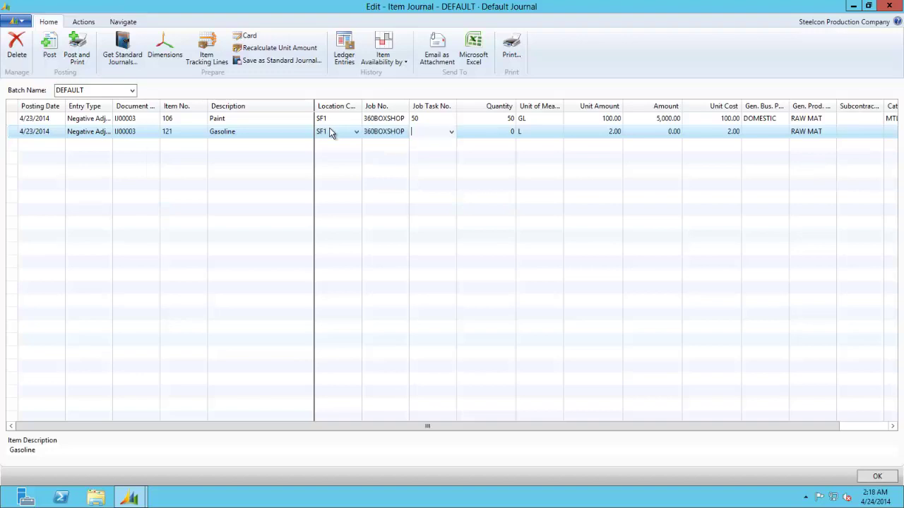
{"action": "type", "text": "30"}
{"action": "key", "text": "Tab"}
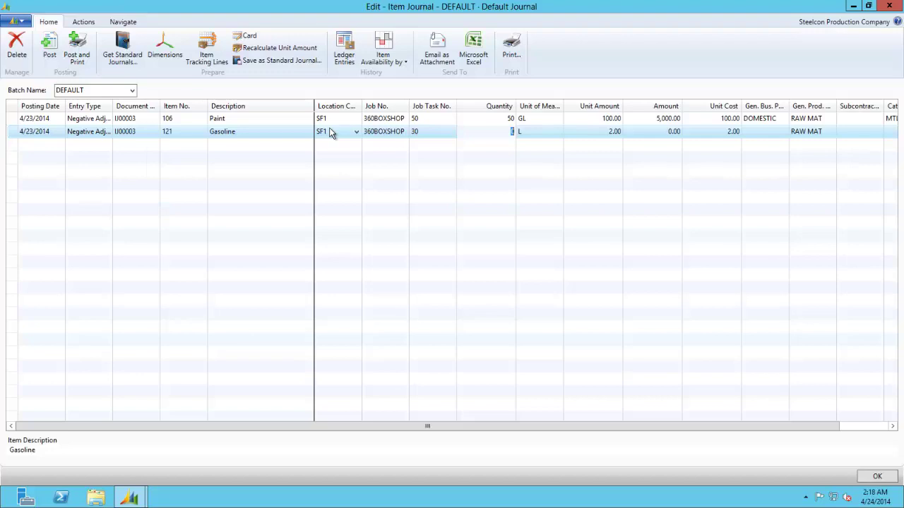
{"action": "left_click", "coordinate": [423, 131]}
{"action": "left_click", "coordinate": [451, 132]}
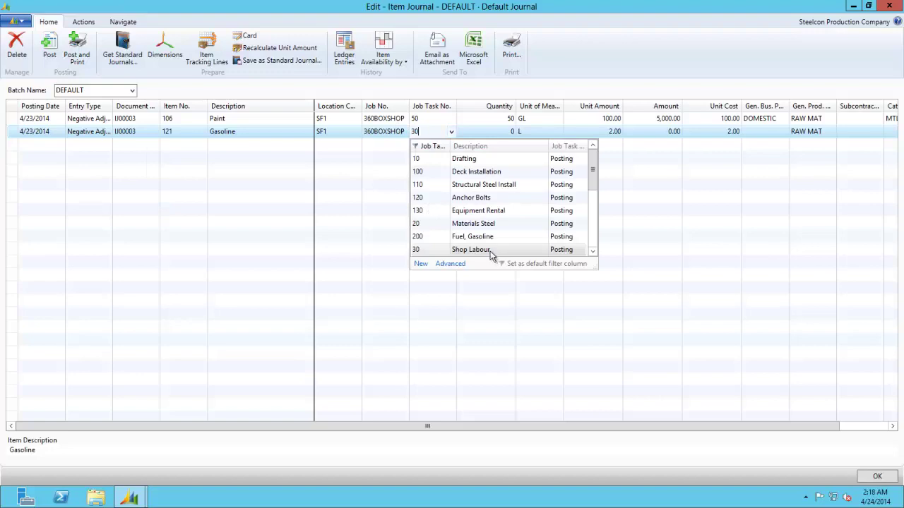
{"action": "scroll", "coordinate": [492, 255], "scroll_direction": "down", "scroll_amount": 1}
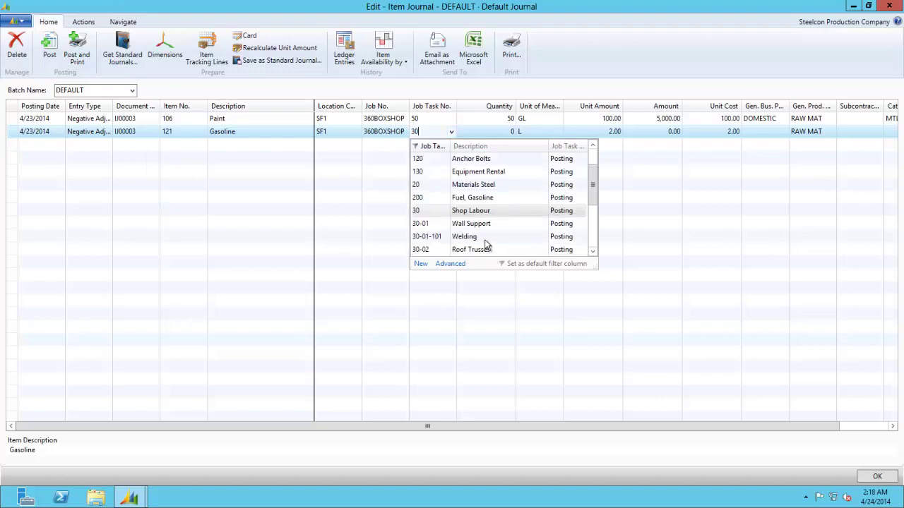
{"action": "left_click", "coordinate": [475, 198]}
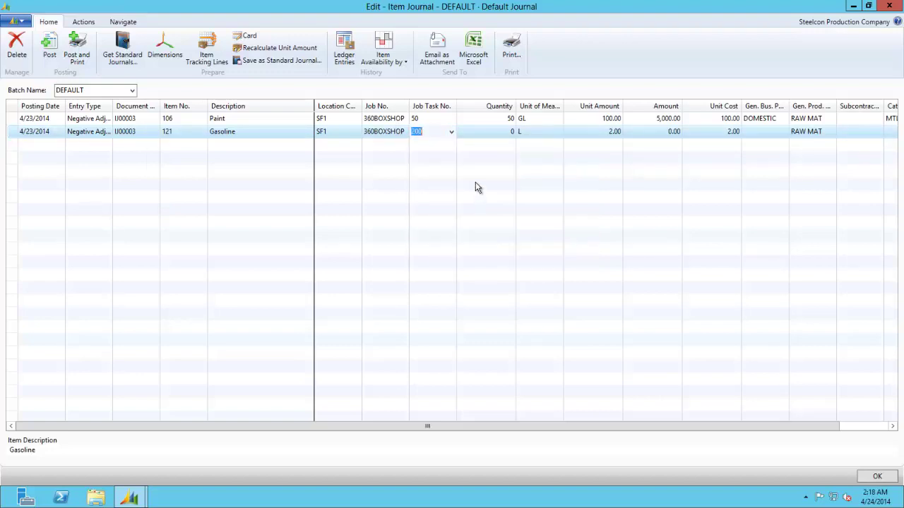
{"action": "key", "text": "Tab"}
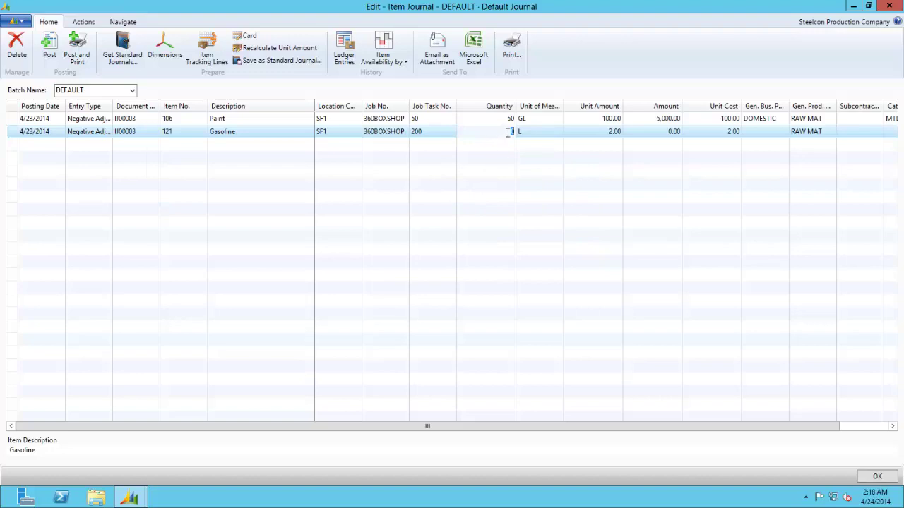
Set the Gasoline line's quantity to 30 and its general business posting group to DOMESTIC, as on the Paint line.
{"action": "type", "text": "30"}
{"action": "key", "text": "Tab"}
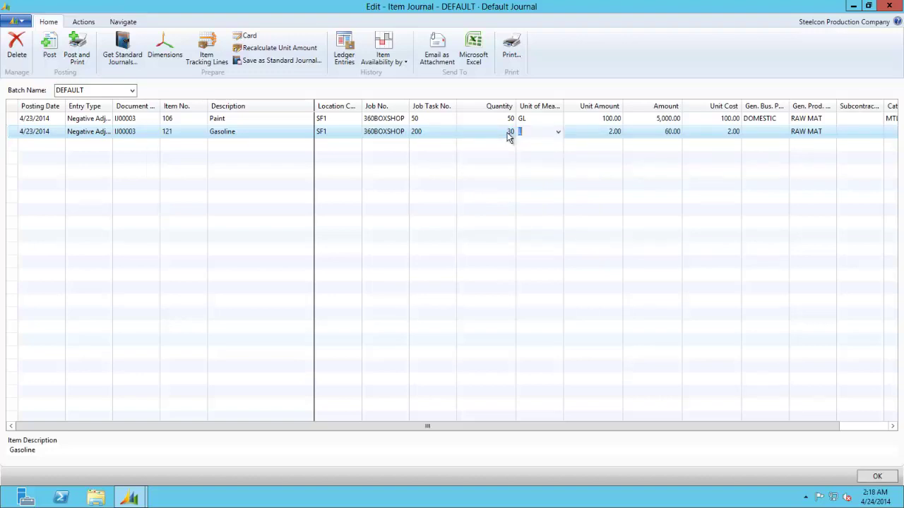
{"action": "key", "text": "Tab"}
{"action": "key", "text": "Tab"}
{"action": "key", "text": "Tab"}
{"action": "key", "text": "Tab"}
{"action": "key", "text": "F8"}
Copy the MTL category from the Paint line to the Gasoline line.
{"action": "key", "text": "Tab"}
{"action": "key", "text": "Tab"}
{"action": "key", "text": "Tab"}
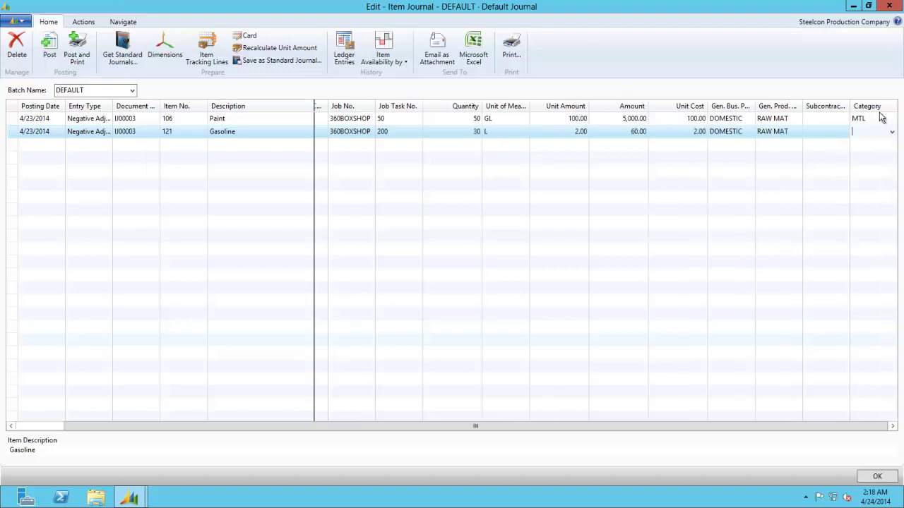
{"action": "key", "text": "F8"}
{"action": "key", "text": "Up"}
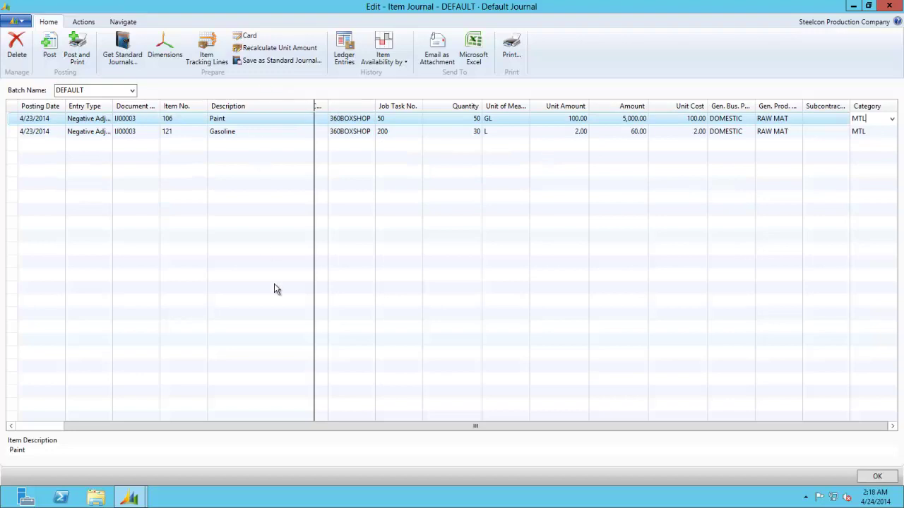
{"action": "left_click_drag", "start_coordinate": [317, 426], "coordinate": [230, 425]}
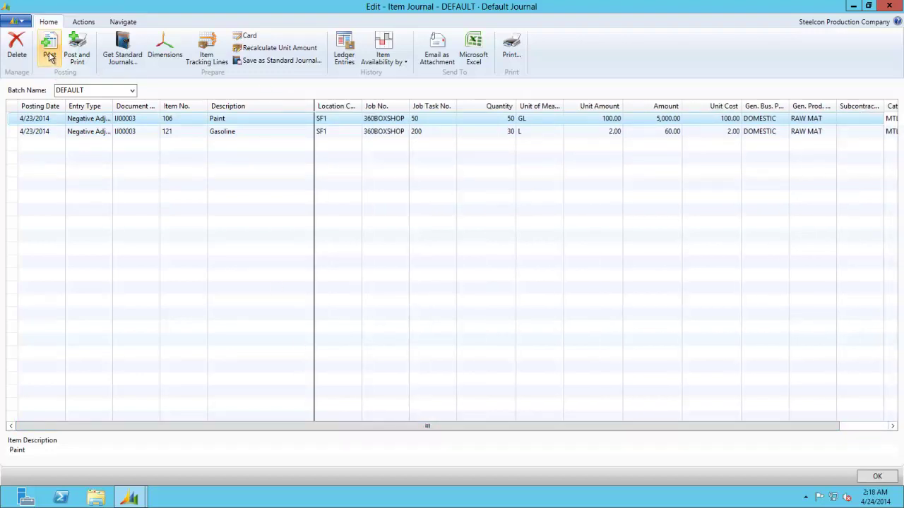
Post the Paint and Gasoline item journal lines and close the item journal.
{"action": "left_click", "coordinate": [49, 51]}
{"action": "left_click", "coordinate": [456, 259]}
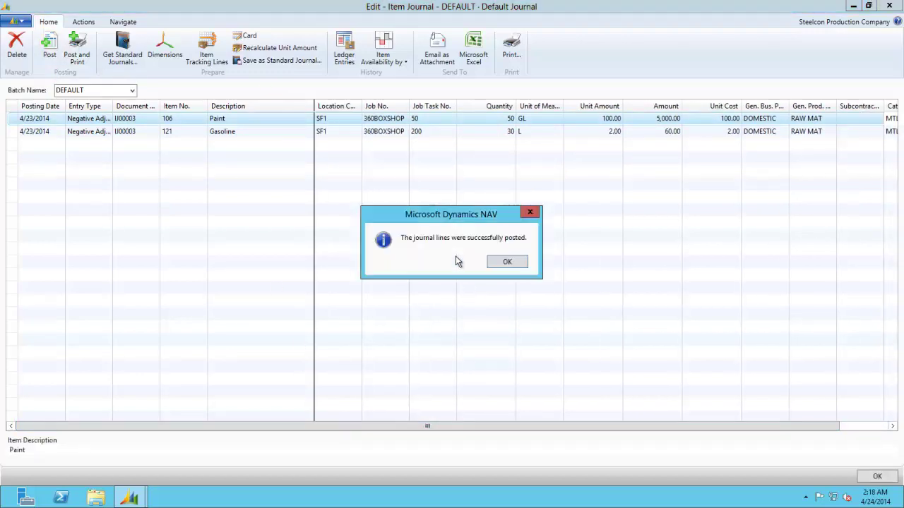
{"action": "left_click", "coordinate": [508, 262]}
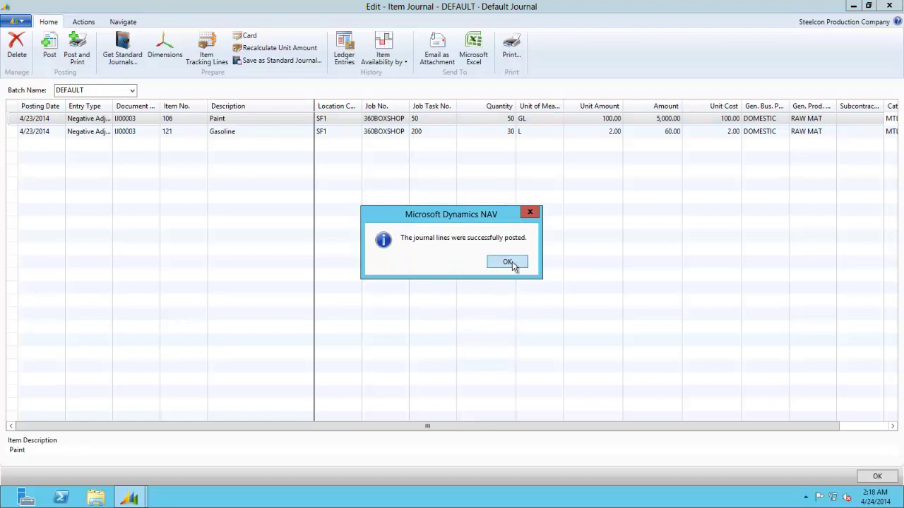
{"action": "left_click", "coordinate": [889, 5]}
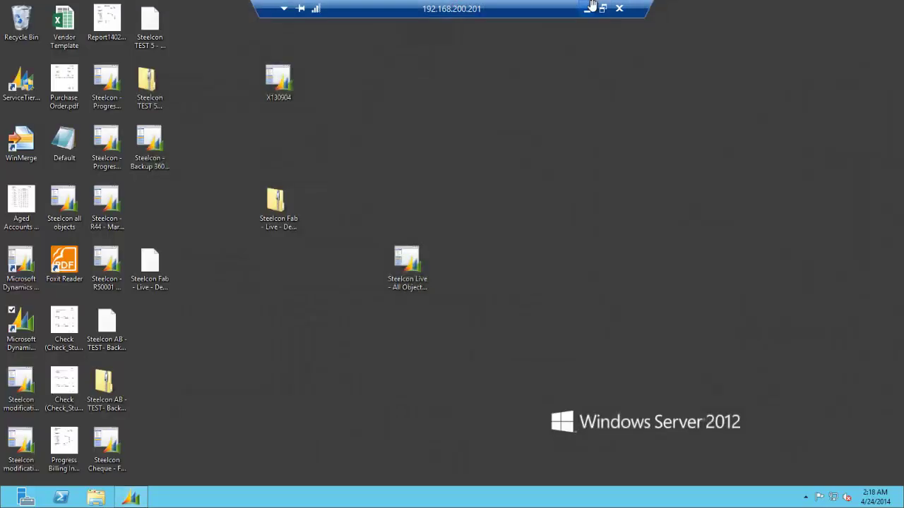
{"action": "left_click", "coordinate": [590, 7]}
{"action": "left_click", "coordinate": [492, 498]}
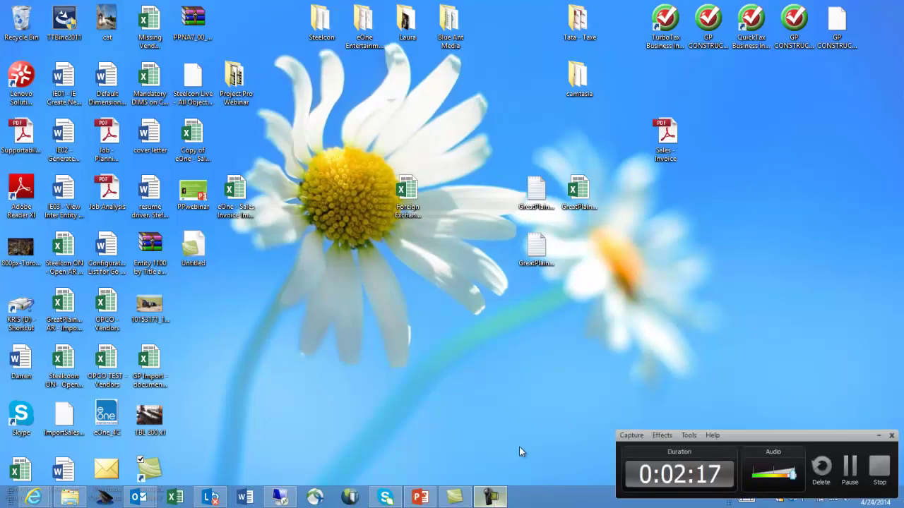
{"action": "left_click", "coordinate": [875, 469]}
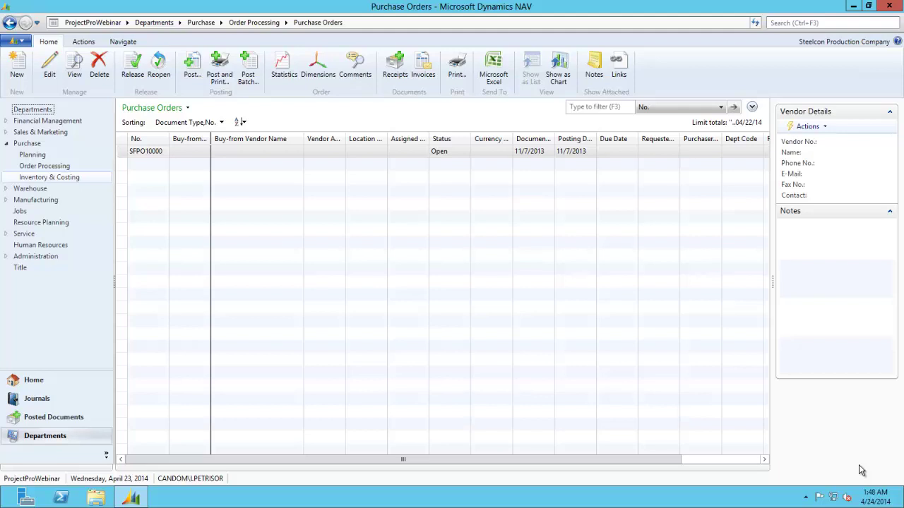
Create a purchase order for vendor TEST with vendor invoice number TEST5 and job number 360BOXSHOP.
{"action": "left_click", "coordinate": [17, 70]}
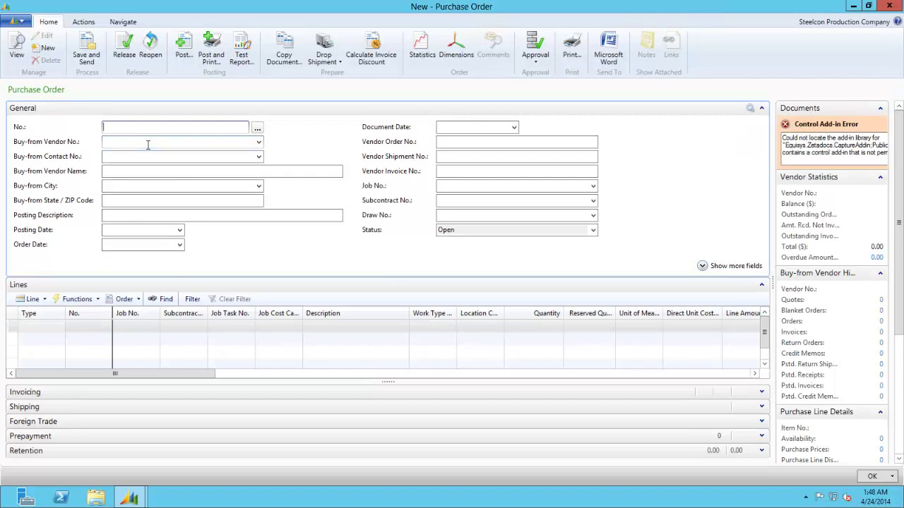
{"action": "type", "text": "TEST"}
{"action": "key", "text": "Tab"}
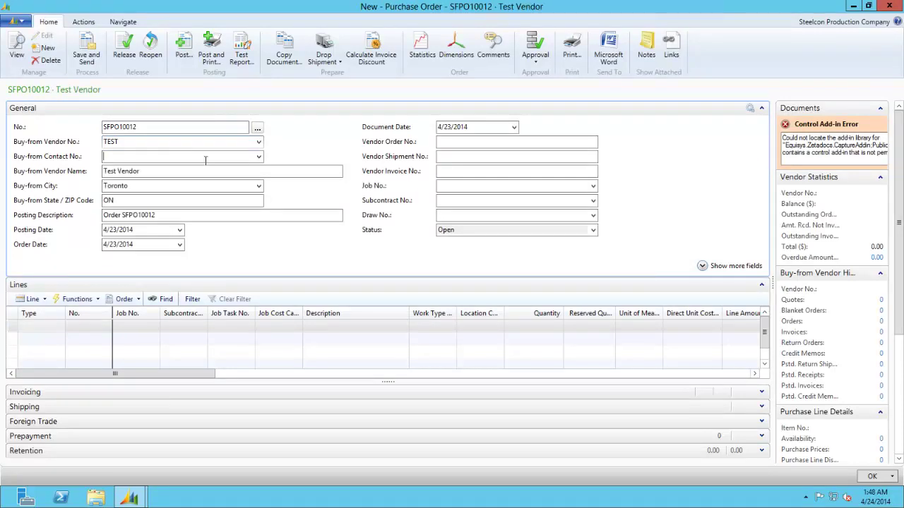
{"action": "left_click", "coordinate": [454, 171]}
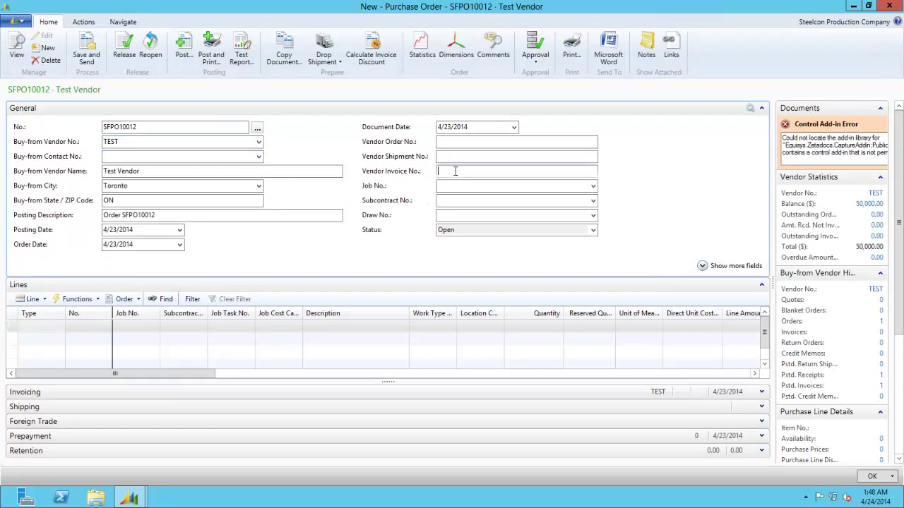
{"action": "type", "text": "test5"}
{"action": "key", "text": "Tab"}
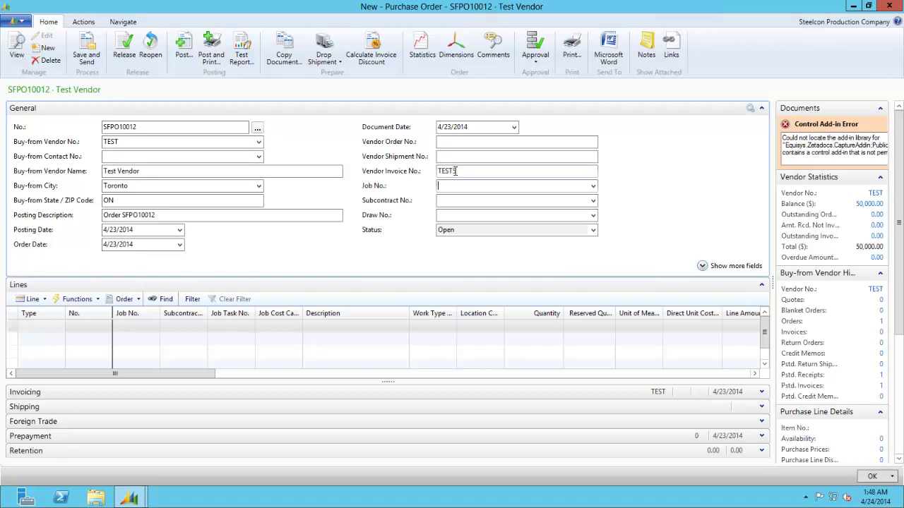
{"action": "left_click", "coordinate": [593, 187]}
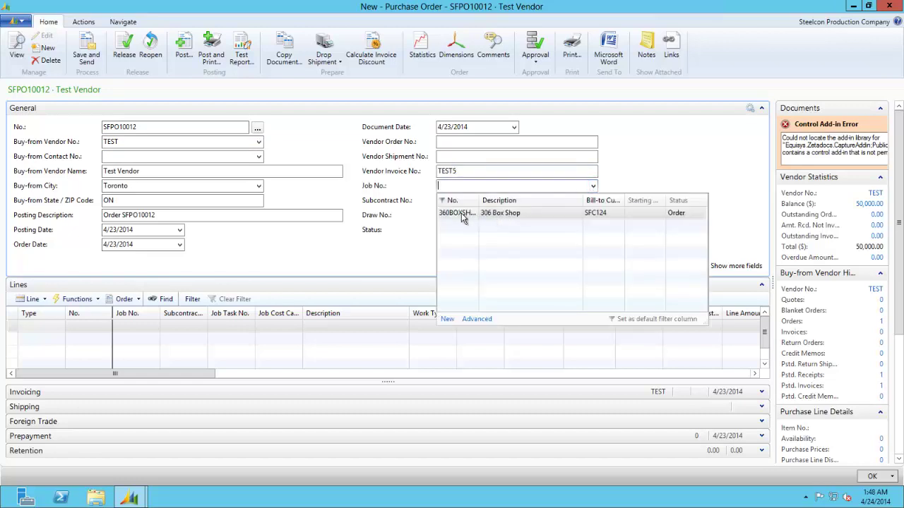
{"action": "left_click", "coordinate": [461, 213]}
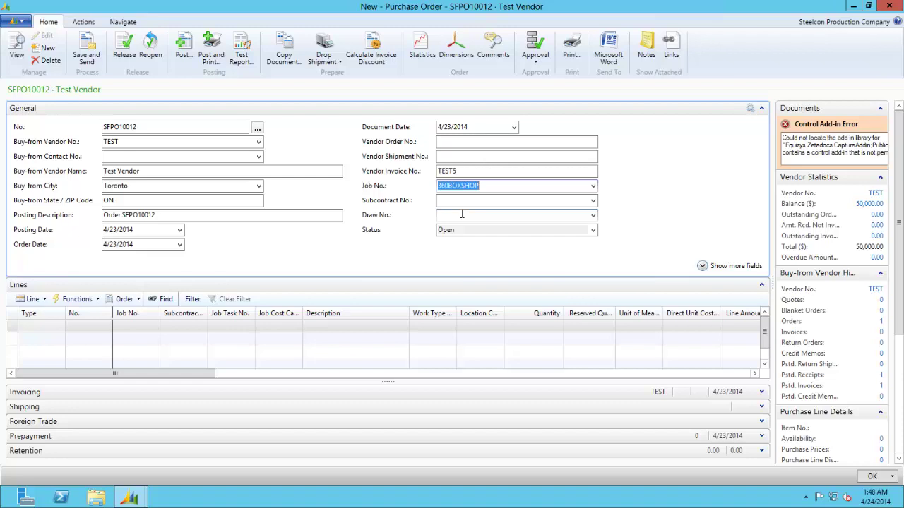
{"action": "key", "text": "Tab"}
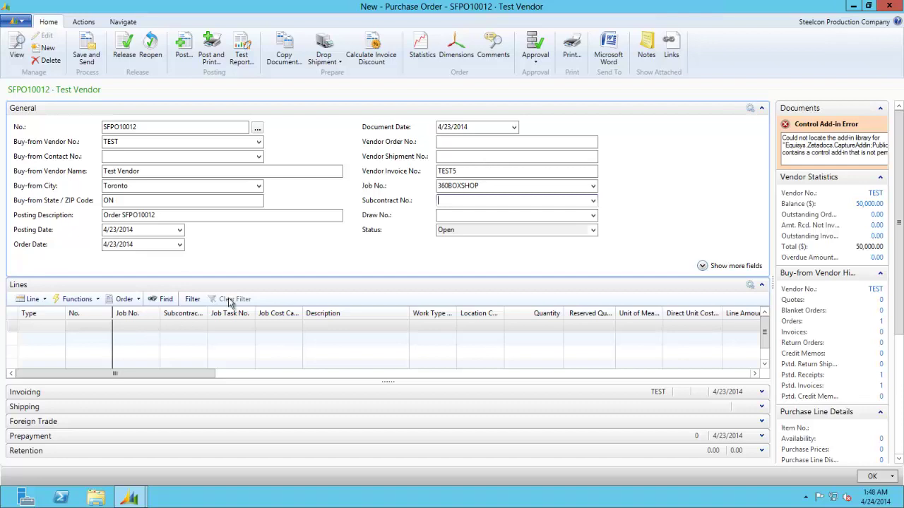
Add a G/L Account line for account 53100, Purch., Raw Materials - Dom., to the purchase order.
{"action": "left_click", "coordinate": [55, 330]}
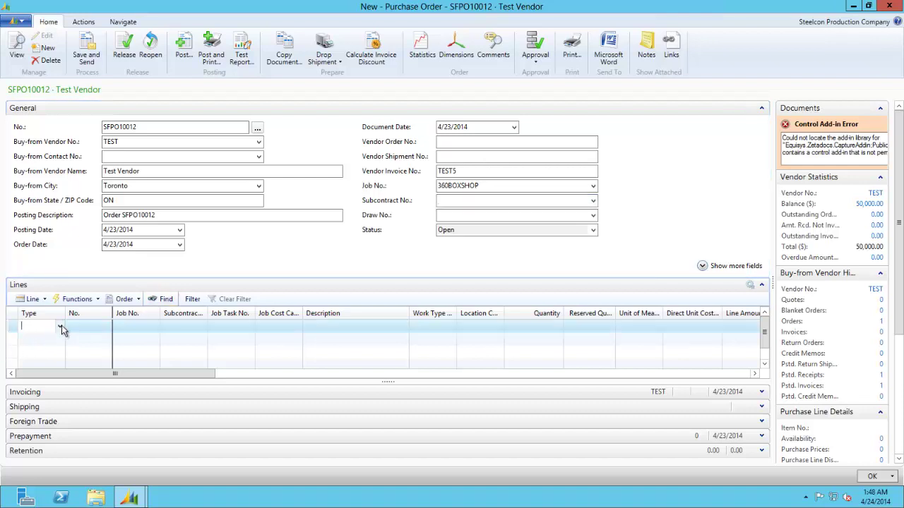
{"action": "left_click", "coordinate": [59, 326]}
{"action": "left_click", "coordinate": [60, 351]}
{"action": "key", "text": "Tab"}
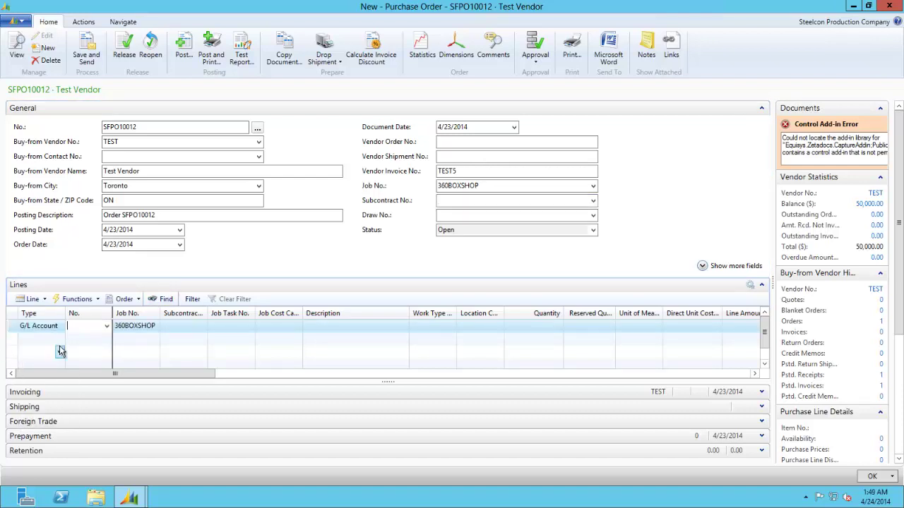
{"action": "type", "text": "53100"}
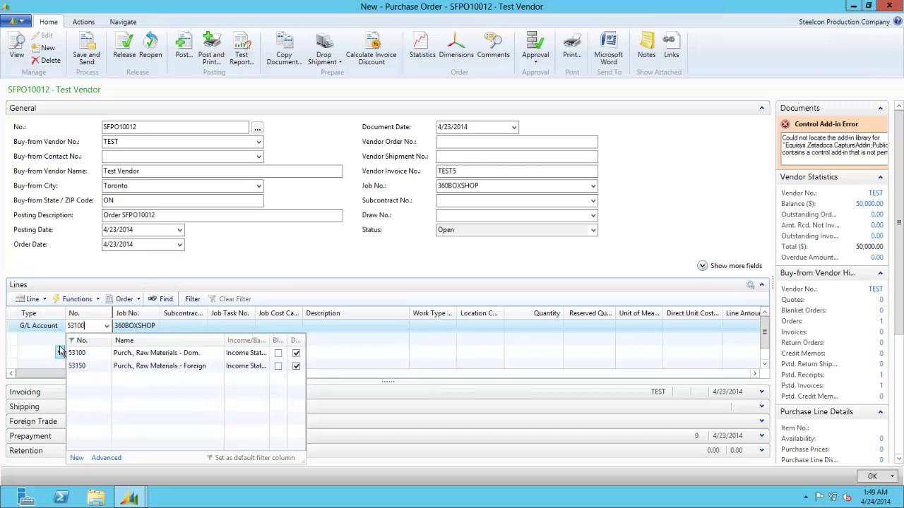
{"action": "key", "text": "Tab"}
{"action": "key", "text": "Tab"}
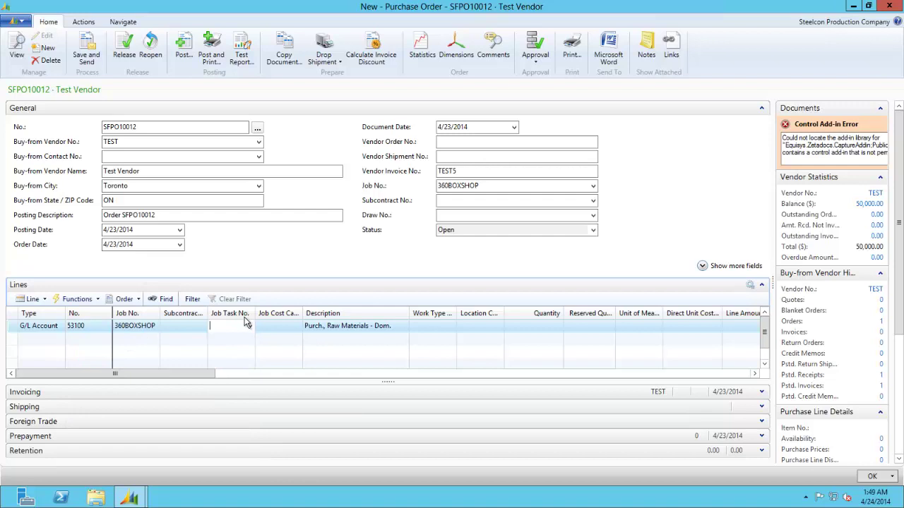
Assign the 53100 line to job task 20, Materials Steel, and job cost category MTL.
{"action": "left_click", "coordinate": [249, 327]}
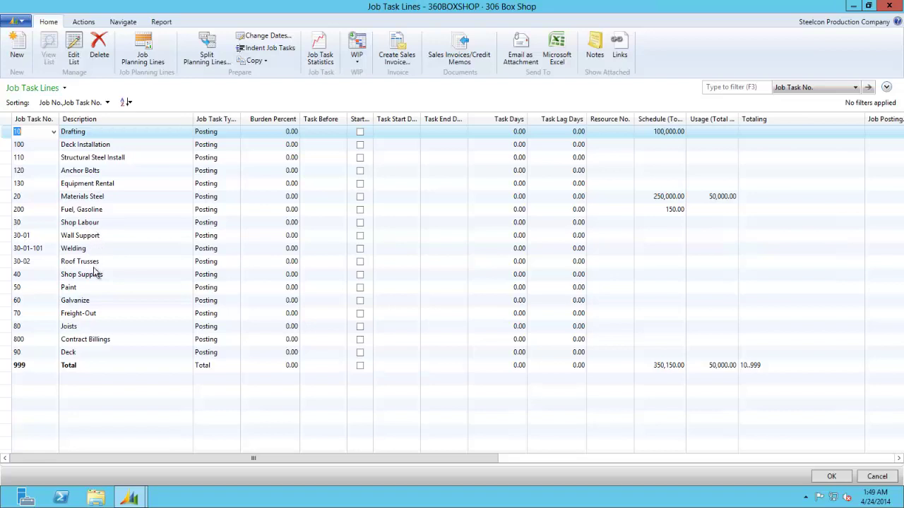
{"action": "double_click", "coordinate": [78, 197]}
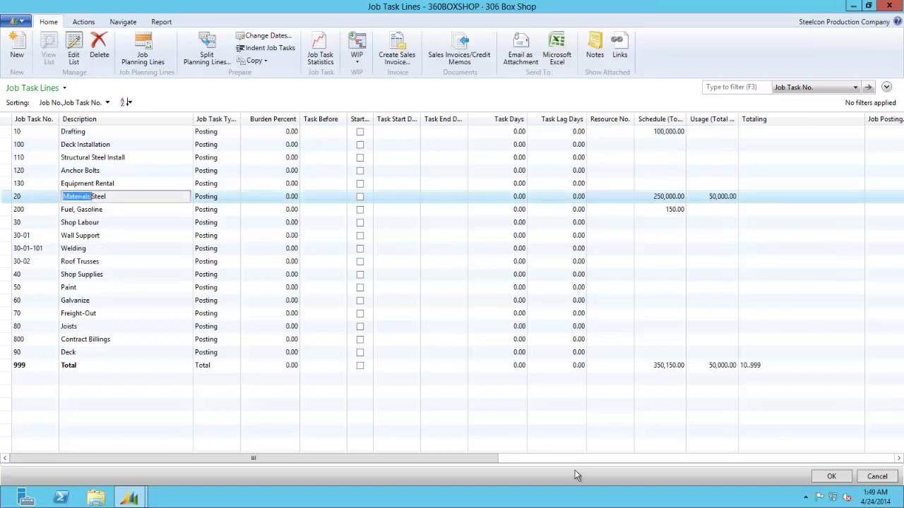
{"action": "left_click", "coordinate": [831, 477]}
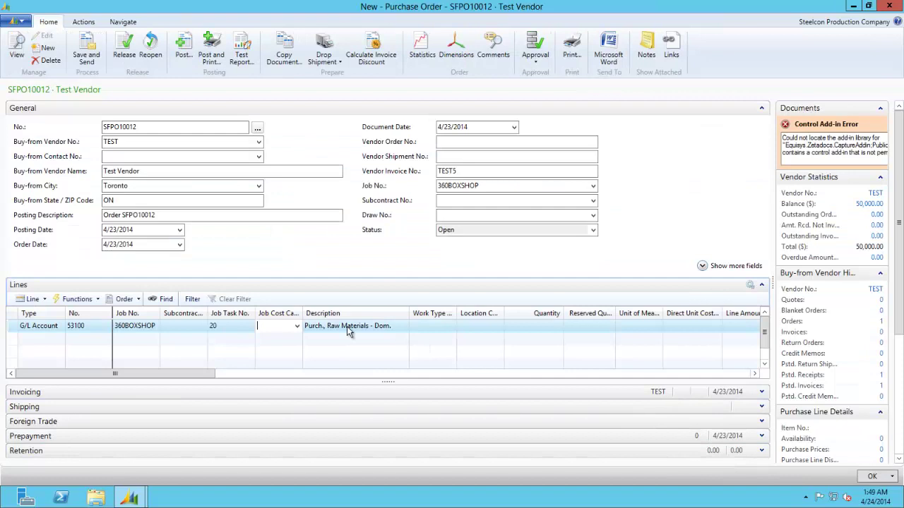
{"action": "left_click", "coordinate": [296, 325]}
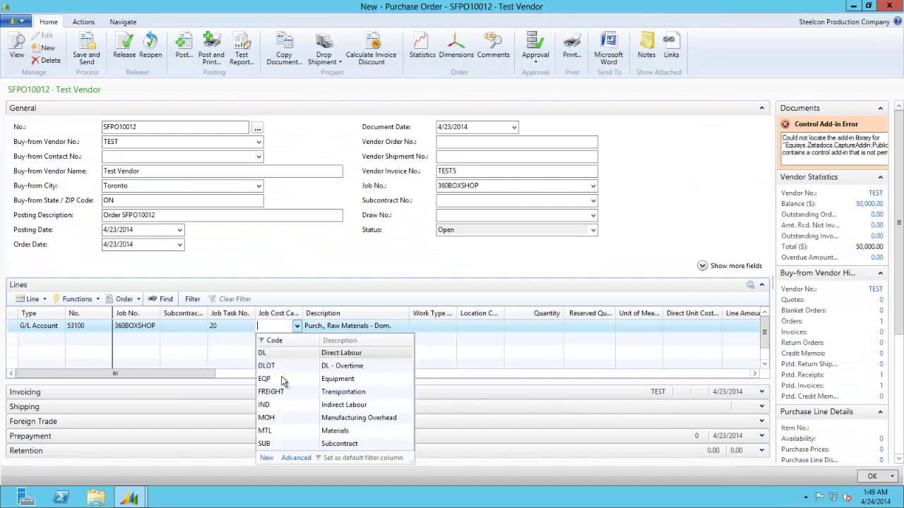
{"action": "left_click", "coordinate": [337, 431]}
{"action": "key", "text": "Tab"}
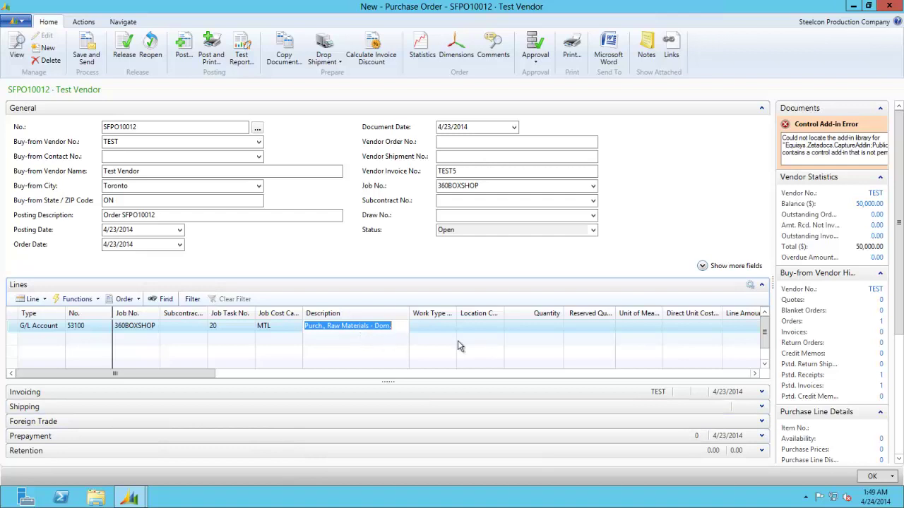
Set the 53100 line's quantity to 1, unit of measure to EA and direct unit cost to 100,000.
{"action": "key", "text": "Tab"}
{"action": "key", "text": "Tab"}
{"action": "key", "text": "Tab"}
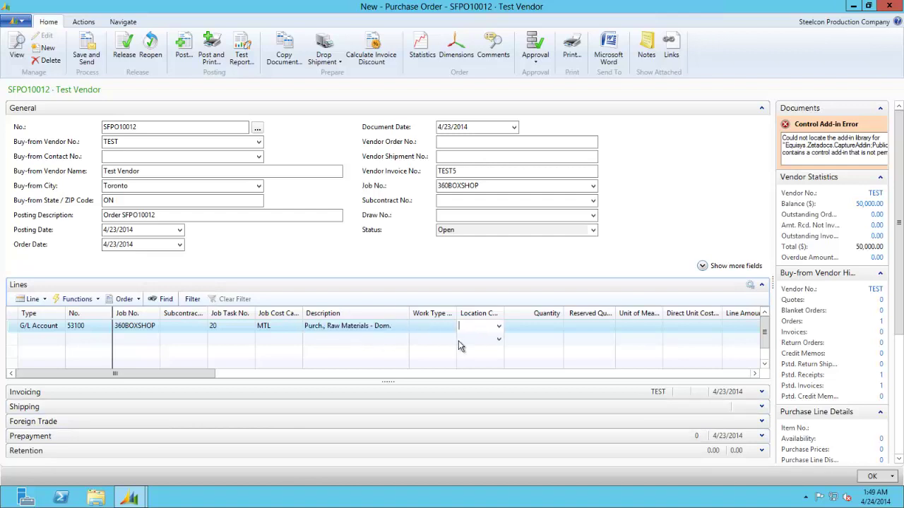
{"action": "type", "text": "1"}
{"action": "key", "text": "Tab"}
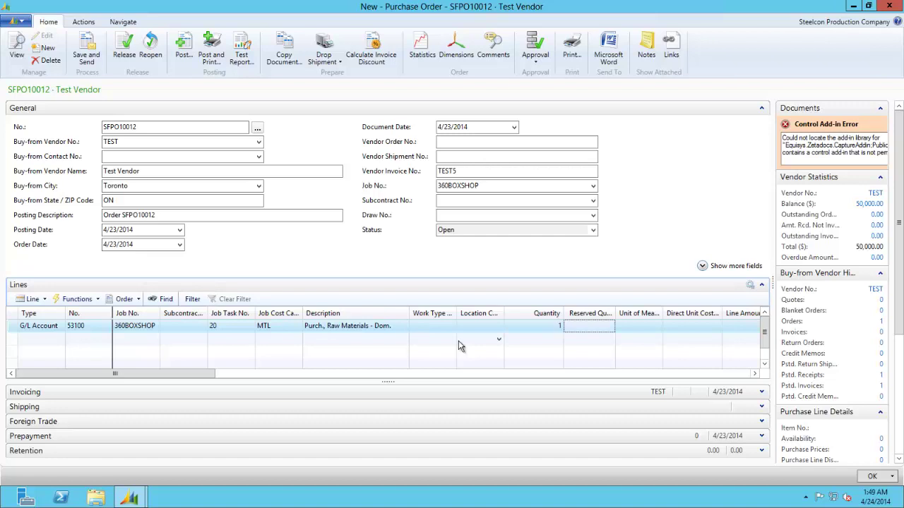
{"action": "key", "text": "Tab"}
{"action": "type", "text": "EA"}
{"action": "key", "text": "Tab"}
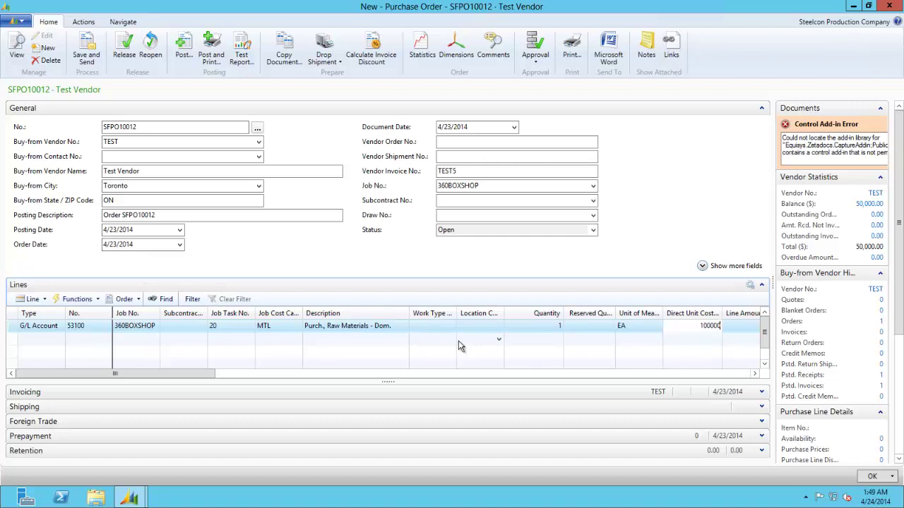
{"action": "type", "text": "100000"}
{"action": "key", "text": "Tab"}
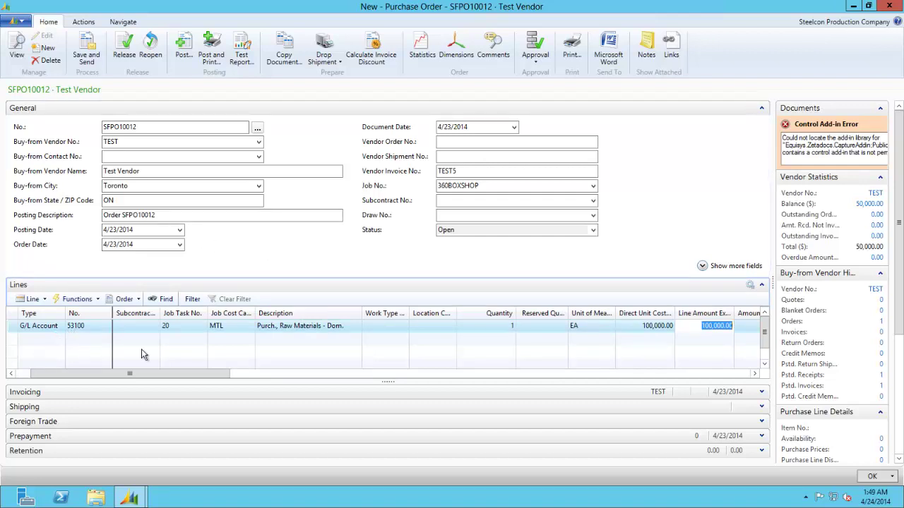
Release the Test Vendor purchase order and close it.
{"action": "left_click_drag", "start_coordinate": [125, 374], "coordinate": [72, 368]}
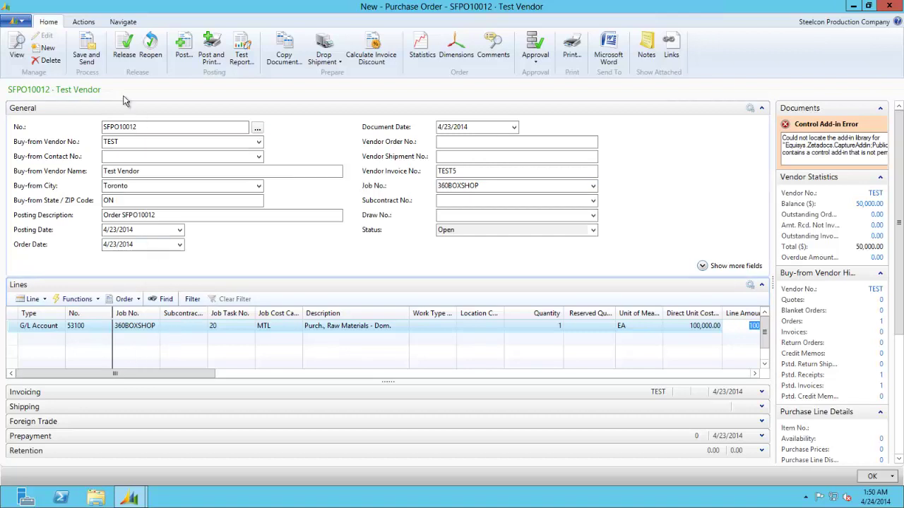
{"action": "left_click", "coordinate": [132, 61]}
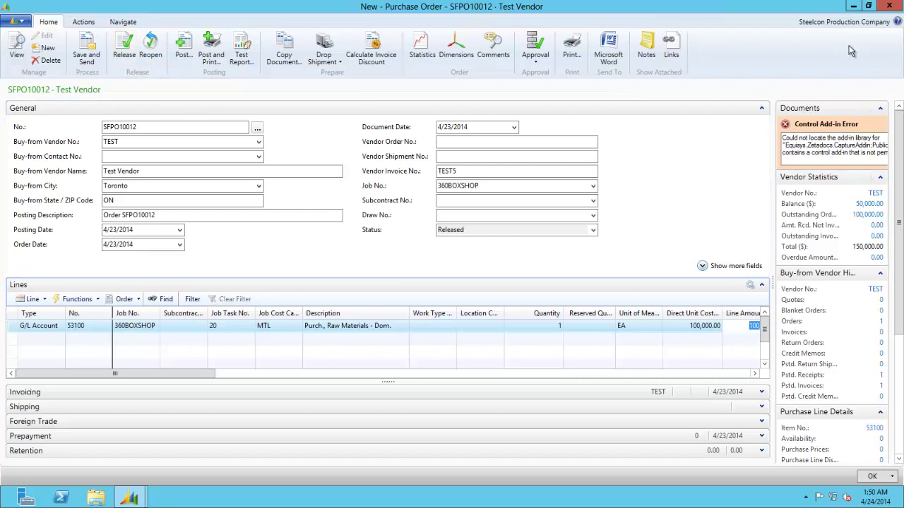
{"action": "left_click", "coordinate": [889, 7]}
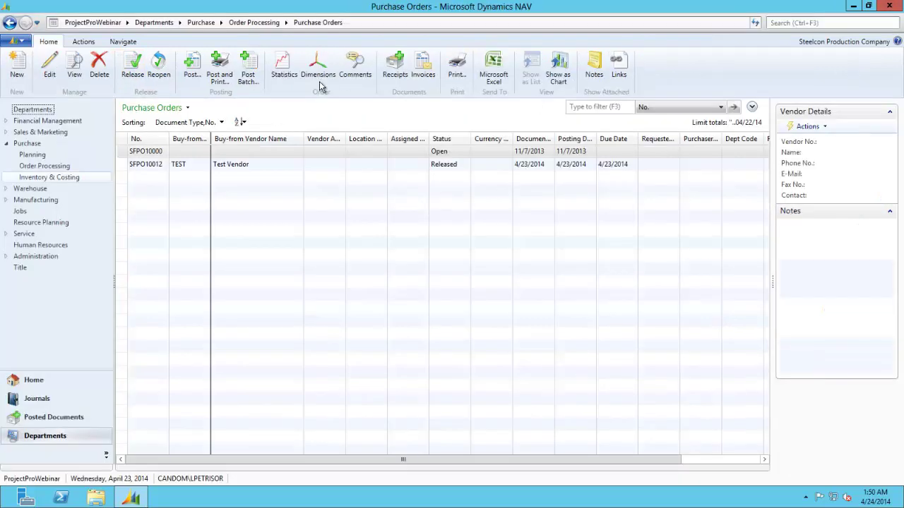
Open the 360BOXSHOP job card to check the committed cost in the job's actual cost figures, and close it.
{"action": "left_click", "coordinate": [20, 211]}
{"action": "left_click", "coordinate": [140, 91]}
{"action": "left_click", "coordinate": [223, 170]}
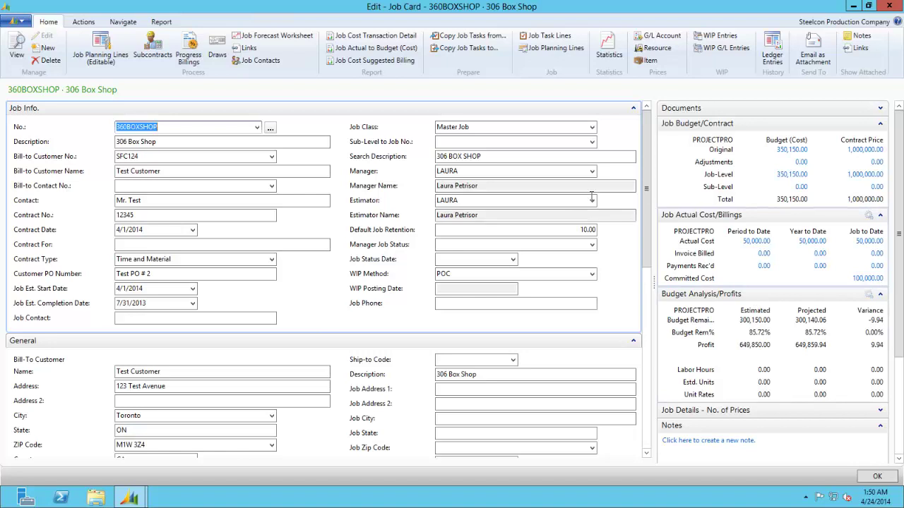
{"action": "left_click", "coordinate": [889, 8]}
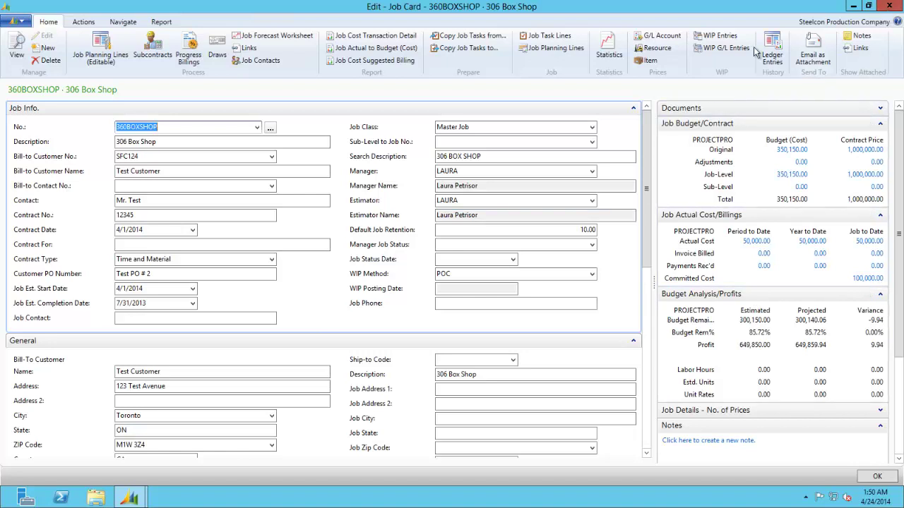
Open the purchase orders list and post the released Test Vendor order with the Receive and Invoice option.
{"action": "left_click", "coordinate": [43, 145]}
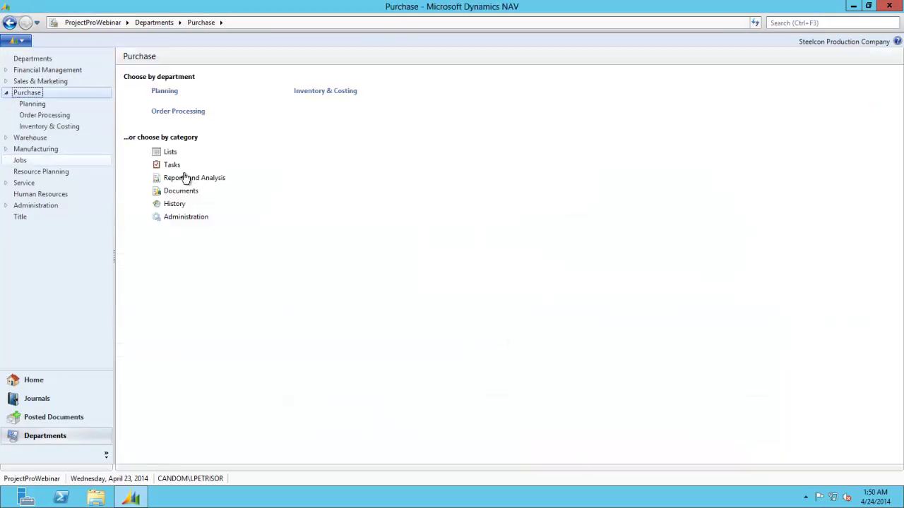
{"action": "left_click", "coordinate": [178, 111]}
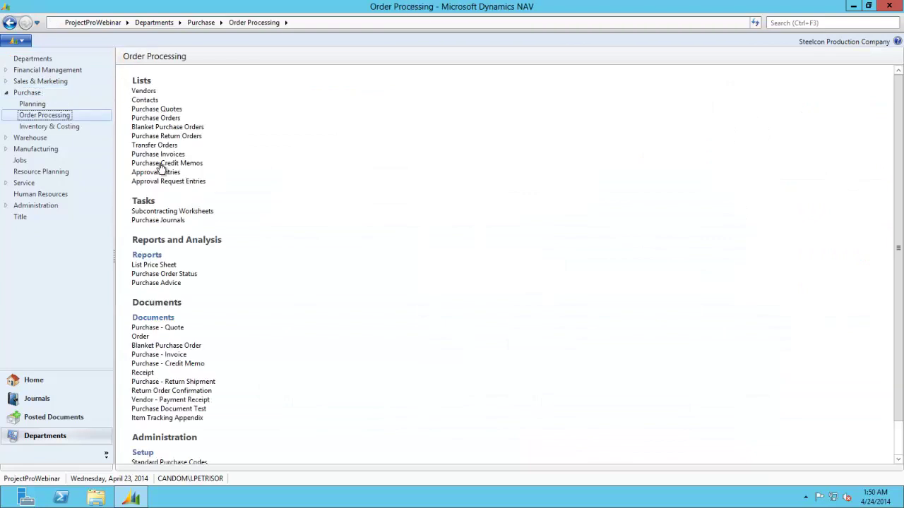
{"action": "left_click", "coordinate": [161, 119]}
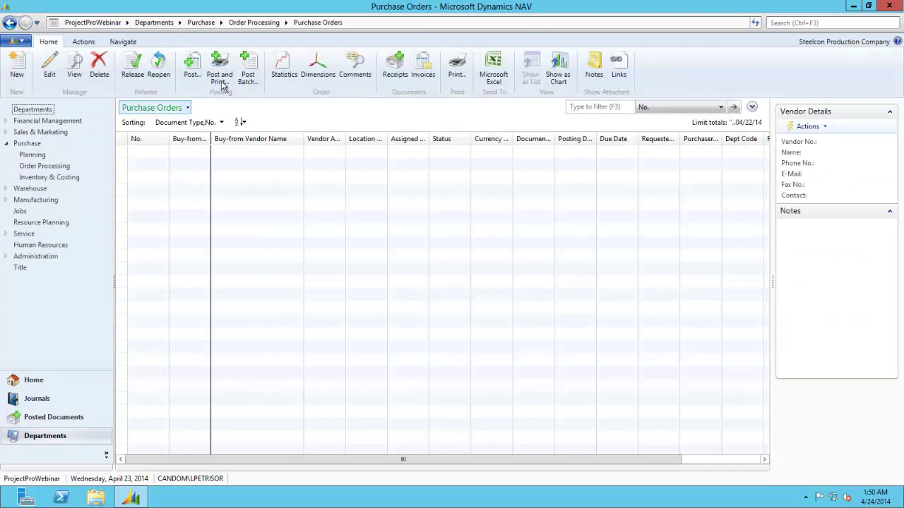
{"action": "left_click", "coordinate": [219, 68]}
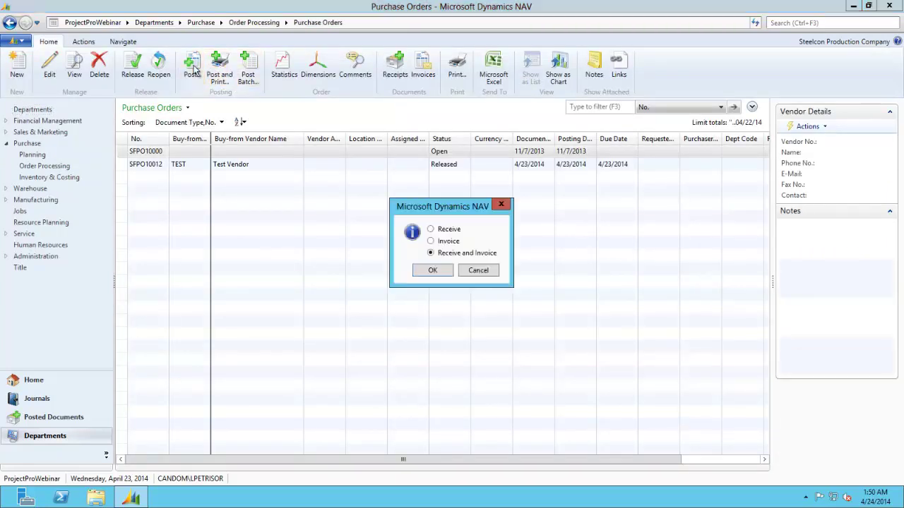
{"action": "left_click", "coordinate": [488, 273]}
{"action": "left_click", "coordinate": [187, 165]}
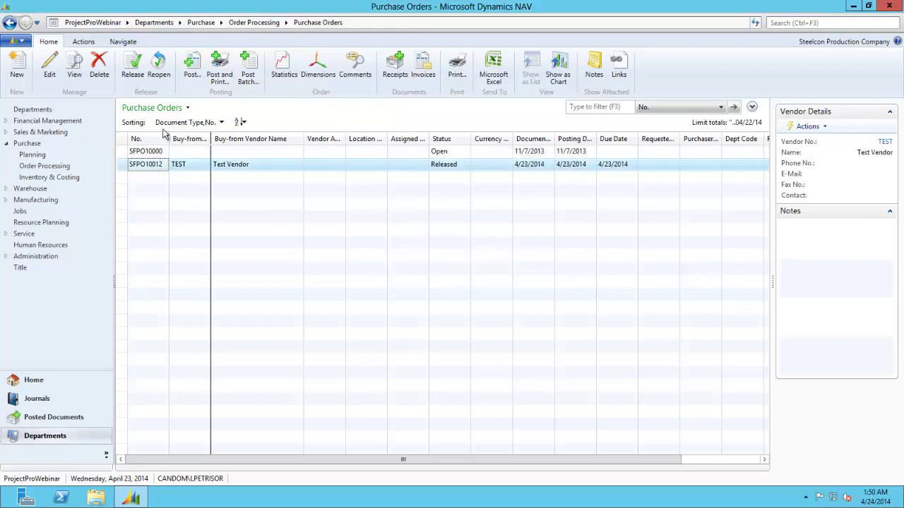
{"action": "left_click", "coordinate": [192, 68]}
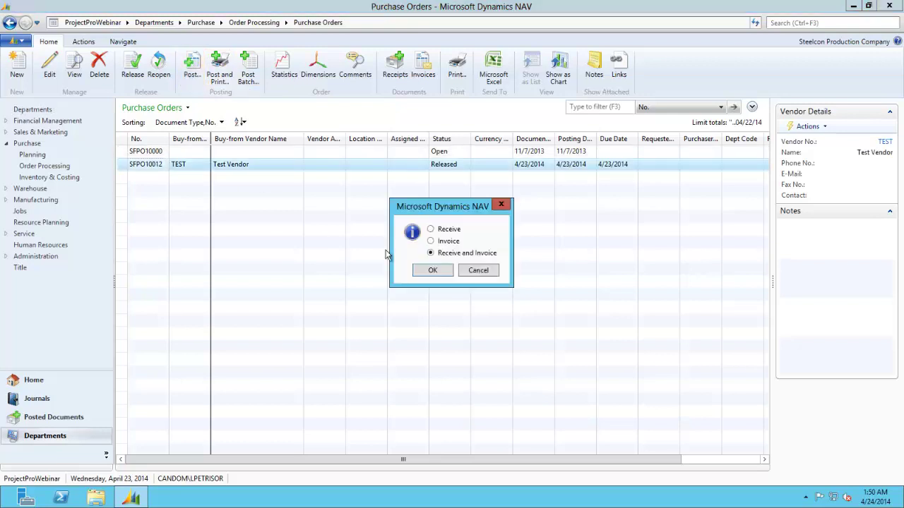
{"action": "left_click", "coordinate": [434, 270]}
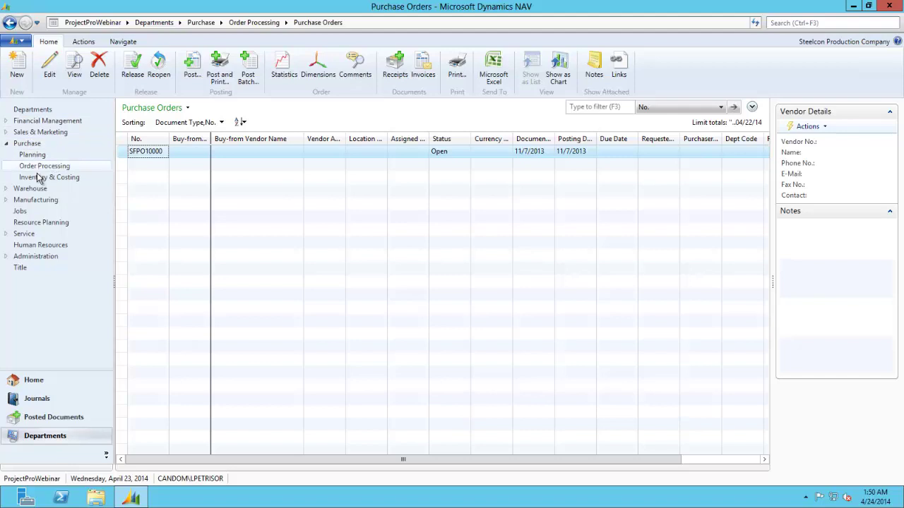
Reopen the 360BOXSHOP job card to check its actual and committed cost after the purchase order posting, and close it.
{"action": "left_click", "coordinate": [20, 211]}
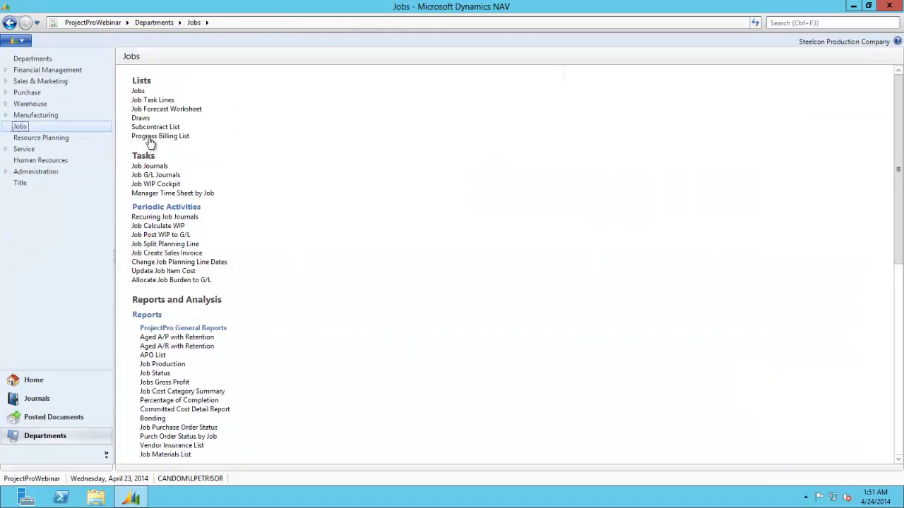
{"action": "left_click", "coordinate": [140, 92]}
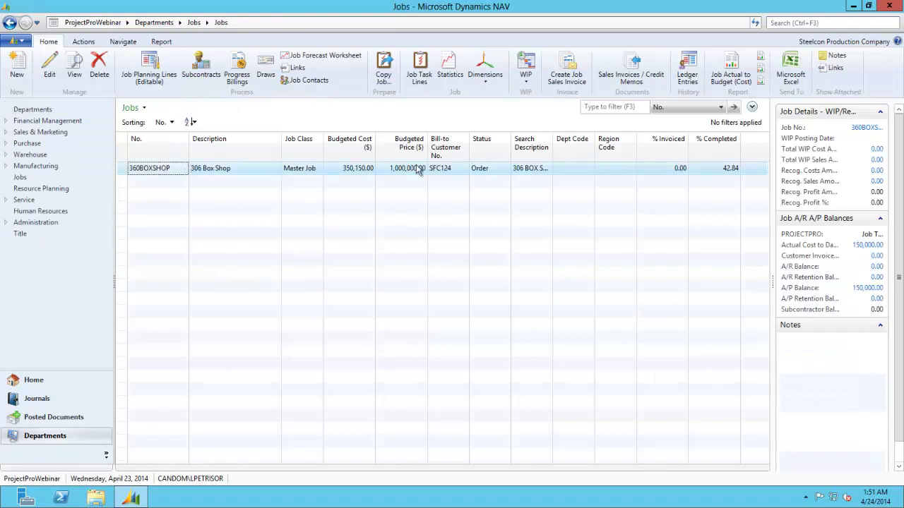
{"action": "double_click", "coordinate": [416, 168]}
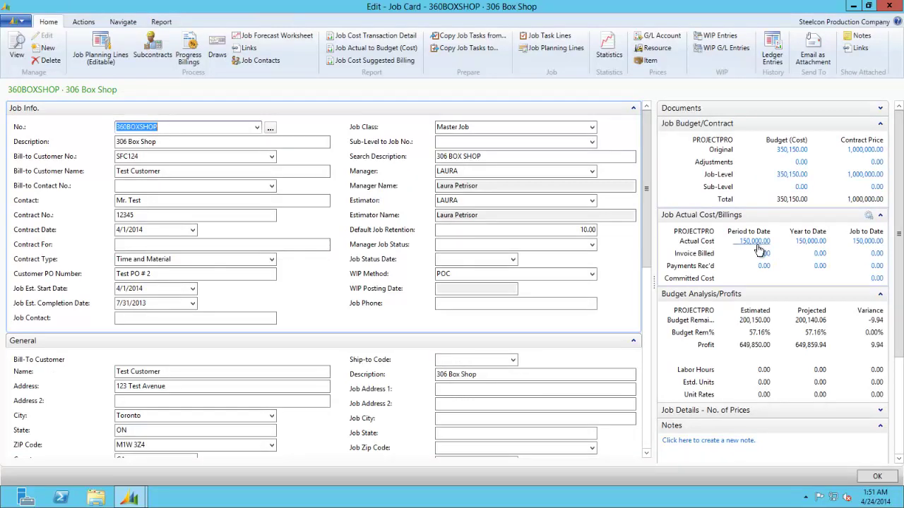
{"action": "left_click", "coordinate": [887, 6]}
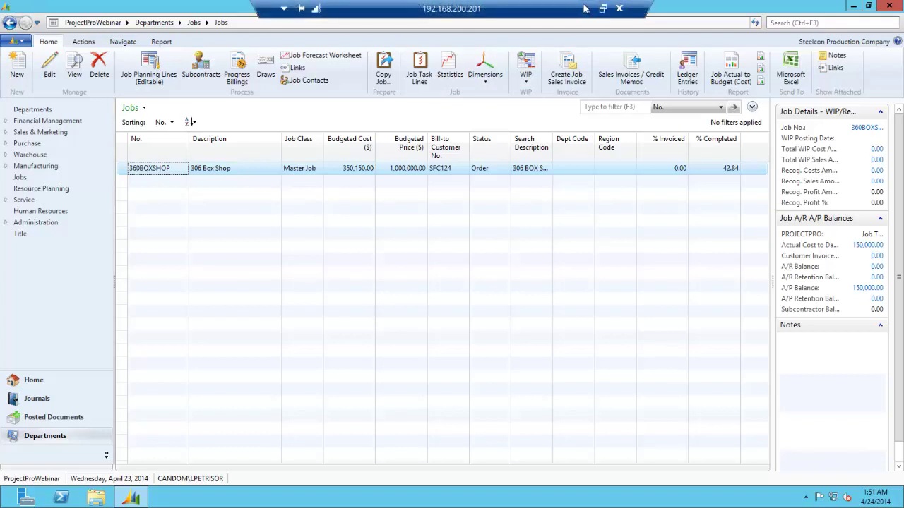
{"action": "left_click", "coordinate": [584, 8]}
{"action": "left_click", "coordinate": [492, 499]}
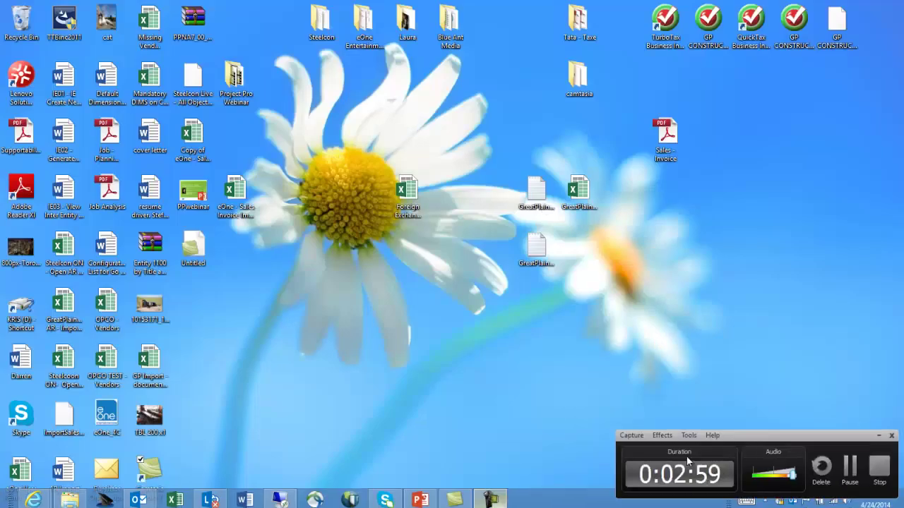
{"action": "left_click", "coordinate": [880, 471]}
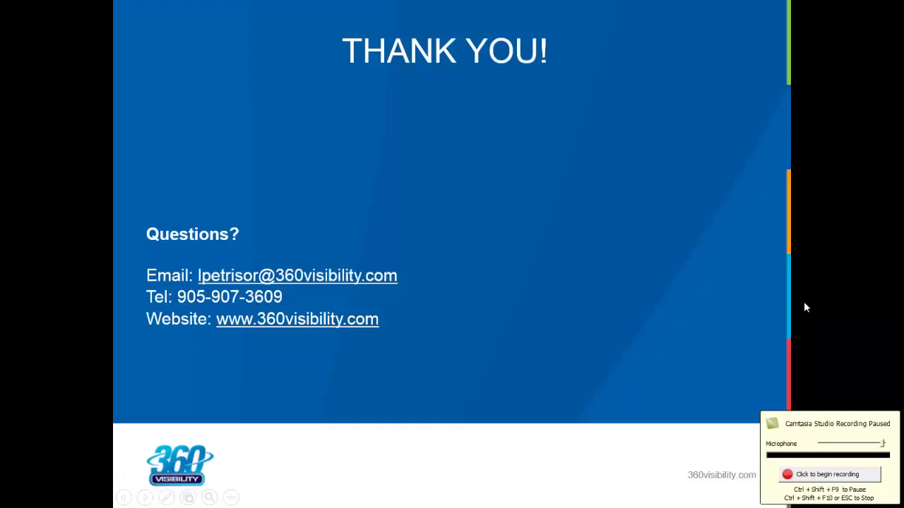